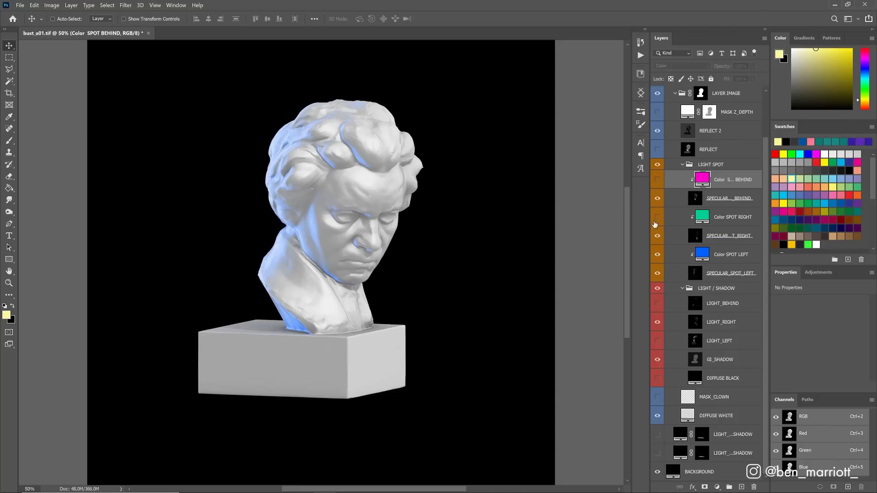
- Preview the Color SPOT BEHIND tint and switch off the black BACKGROUND layer
left_click(658, 180)
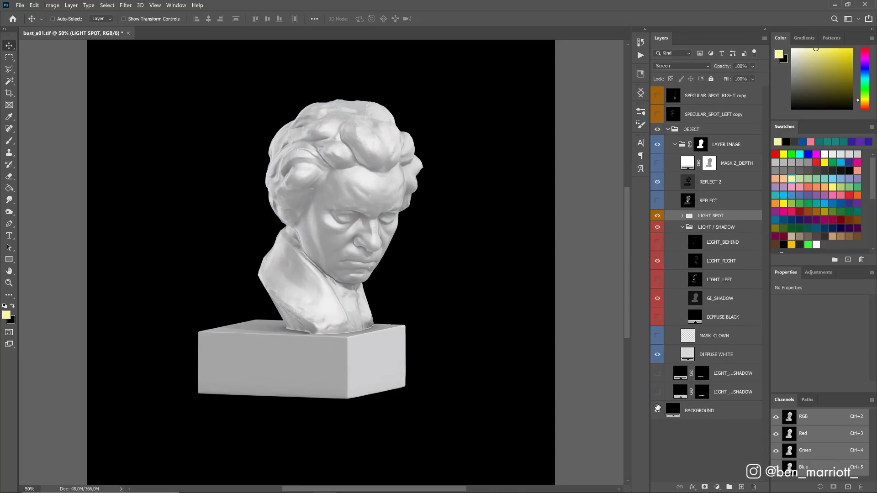
left_click(658, 411)
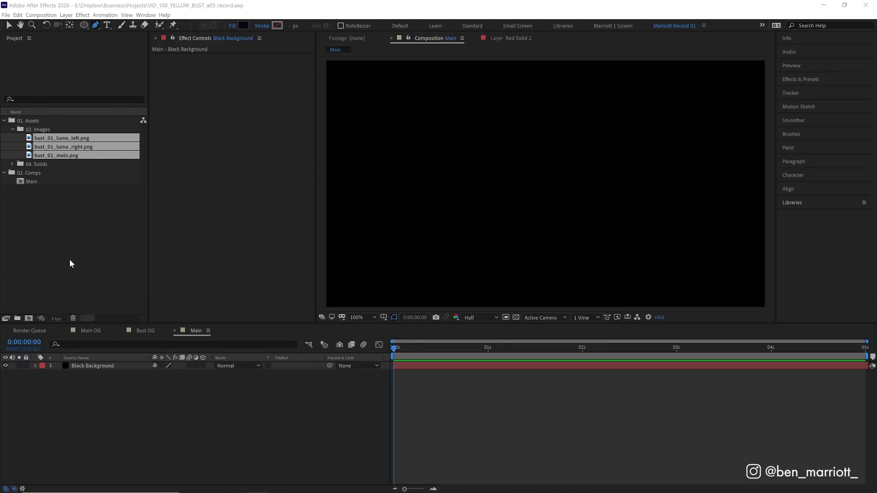
- Create a composition from the three bust PNGs with a 5-second still duration
left_click_drag(70, 156, 29, 319)
key("BackSpace")
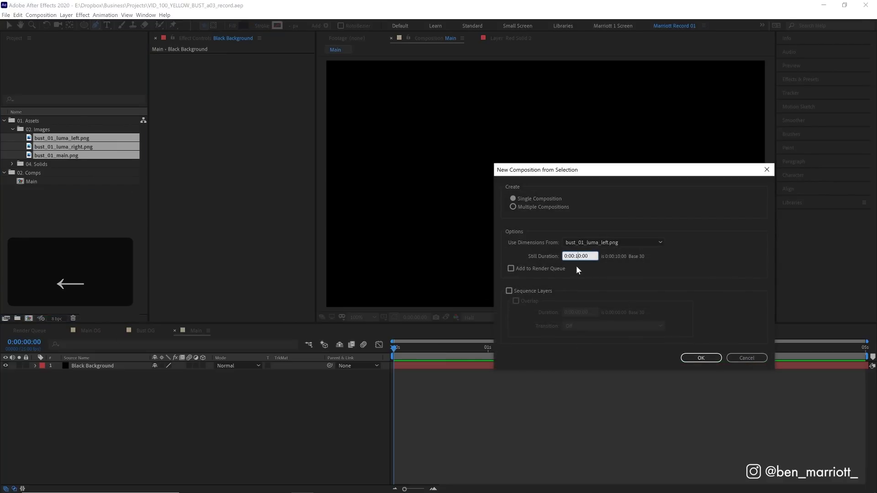
type("5")
key("Return")
- Hide both light pass layers, show the transparency grid, and select bust_01_main.png
left_click(6, 365)
left_click(5, 374)
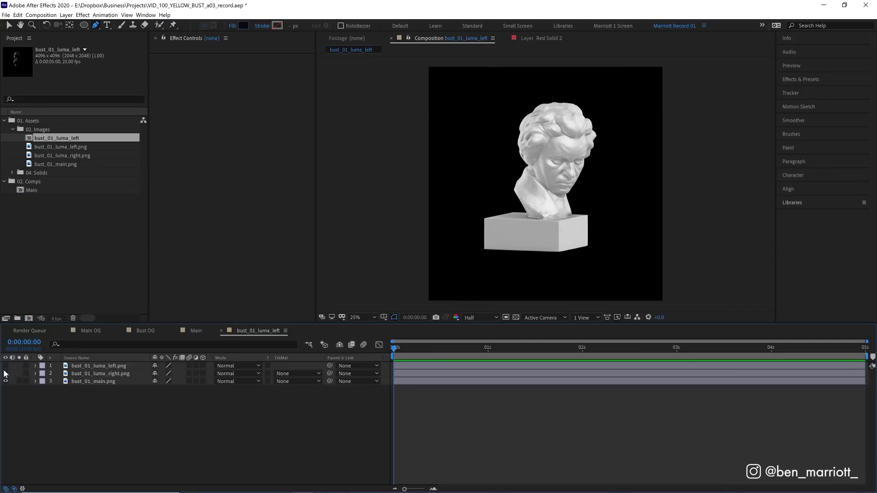
left_click(515, 317)
left_click(478, 281)
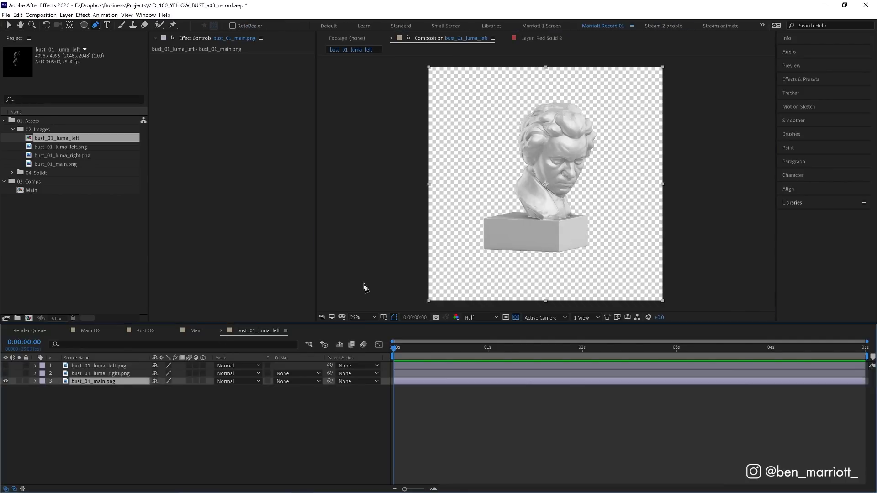
- Apply a Fill effect to bust_01_main.png and set its colour to black
left_click(797, 80)
type("fill")
left_click_drag(813, 155, 251, 84)
left_click(245, 80)
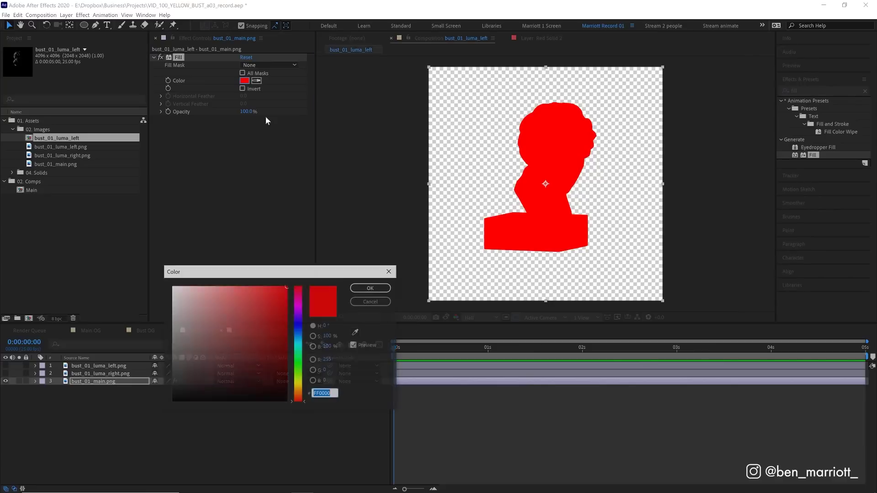
left_click_drag(246, 366, 287, 402)
left_click(371, 288)
- Toggle the left light pass on and off to check the black silhouette
left_click(99, 366)
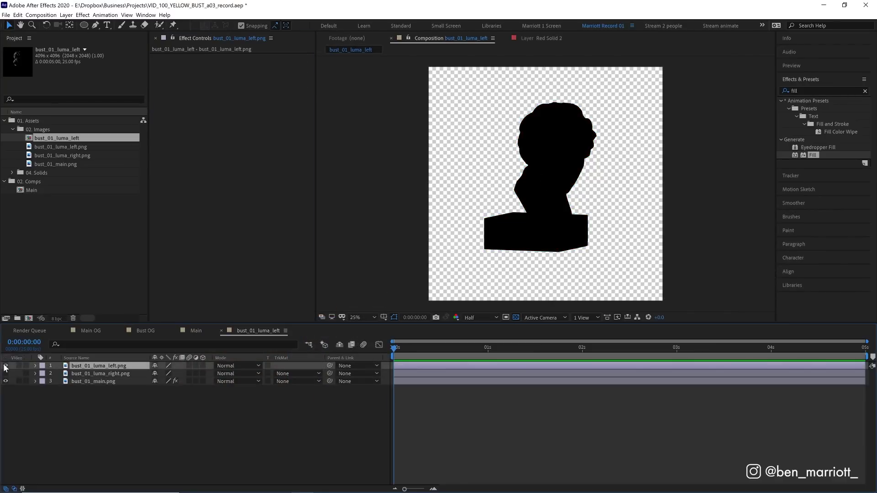
left_click(5, 366)
left_click(5, 366)
left_click(6, 366)
- Zoom to 50% and add a red ff0000 solid below the left light pass
key("period")
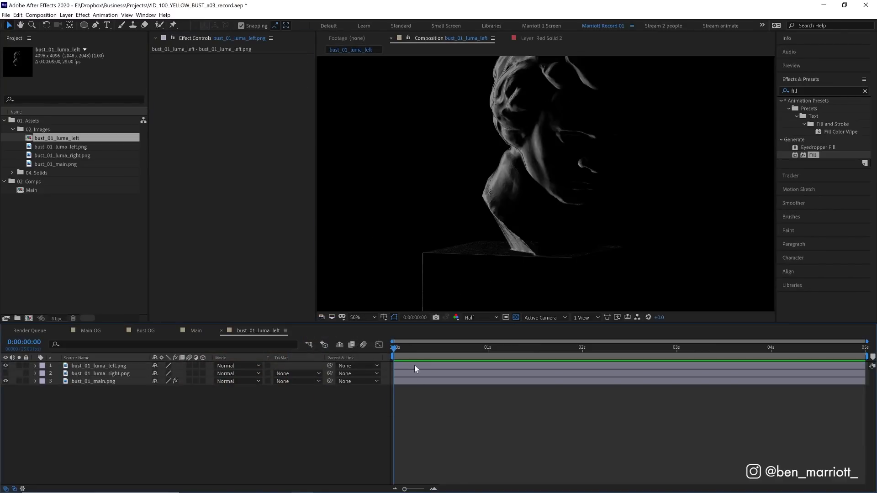
key("ctrl+y")
left_click(537, 337)
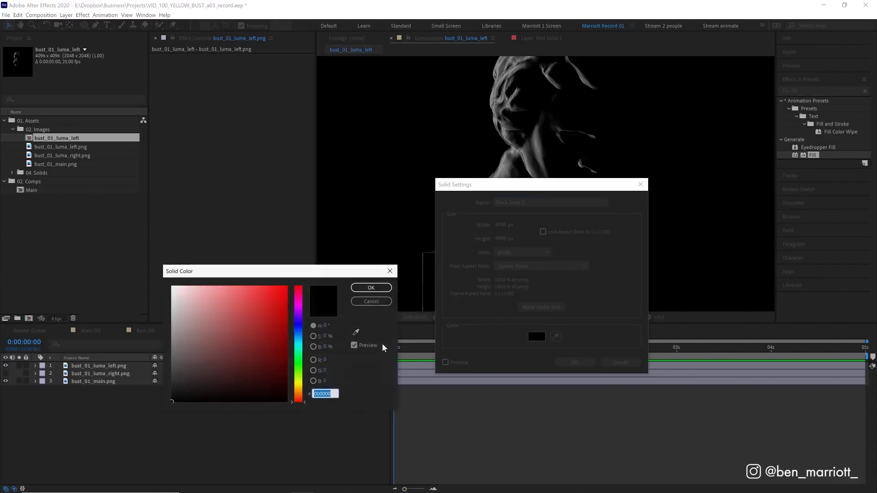
type("ff0000")
key("Return")
left_click(575, 362)
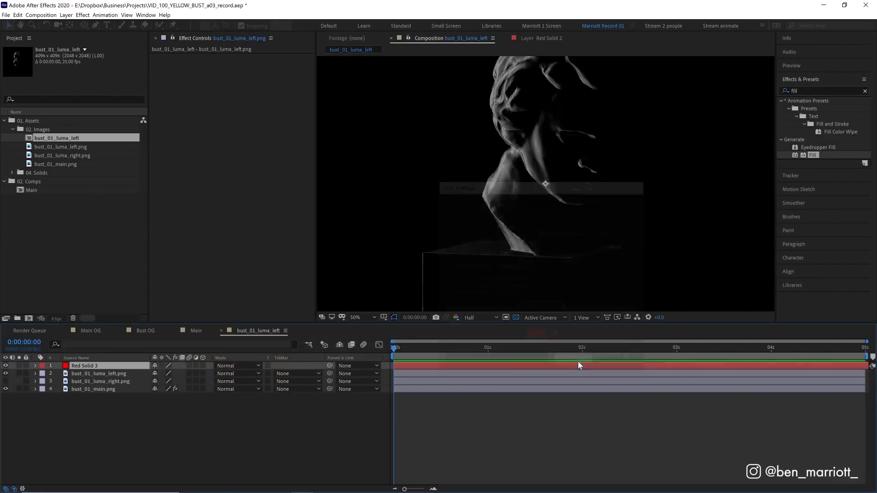
left_click_drag(105, 365, 107, 379)
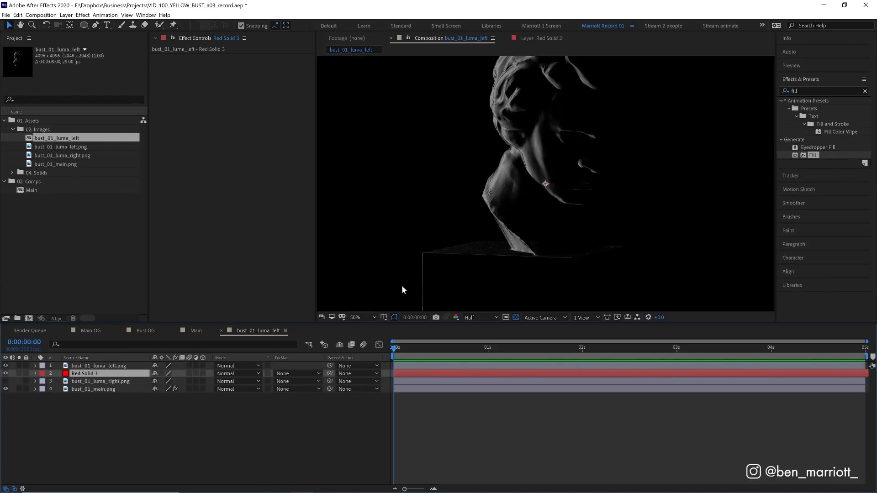
- Set Red Solid 3's track matte to Luma Matte and show both layers
left_click(294, 375)
left_click(260, 402)
left_click(15, 488)
left_click(15, 489)
left_click(290, 373)
left_click(328, 410)
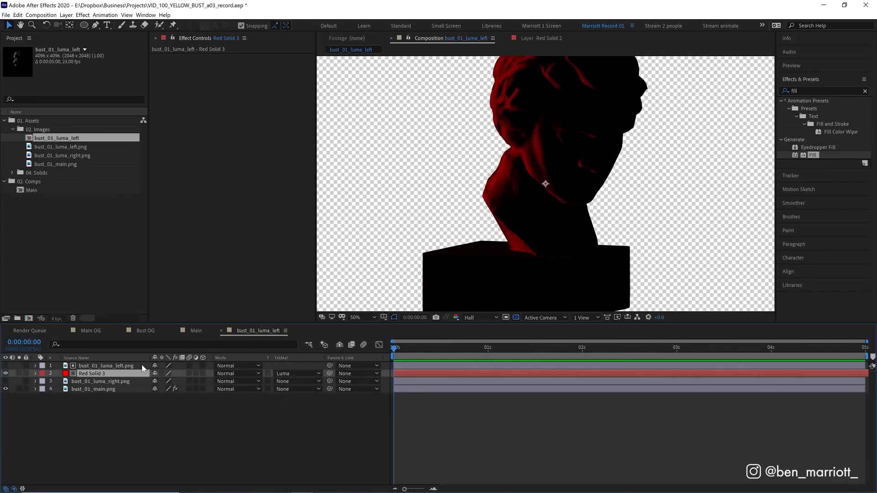
left_click(5, 368)
left_click(6, 373)
- Add a blue solid under the right light pass and adjust its opacity to compare
key("ctrl+Down")
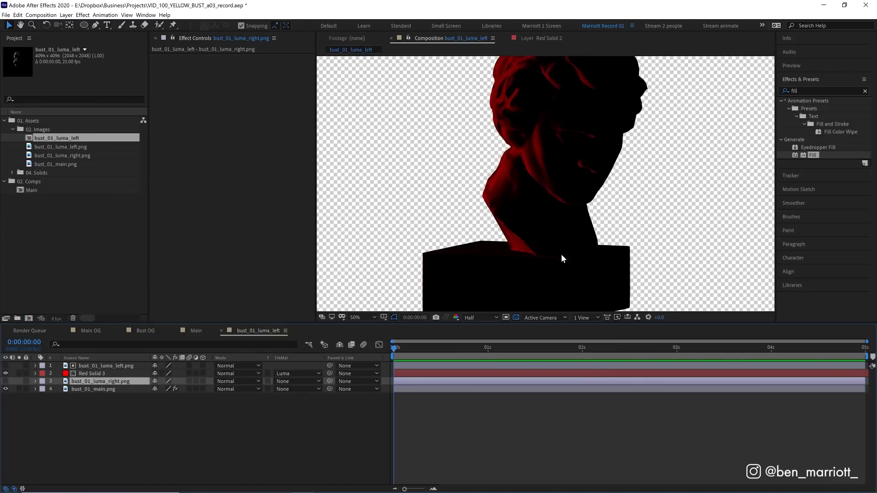
key("ctrl+y")
left_click(535, 336)
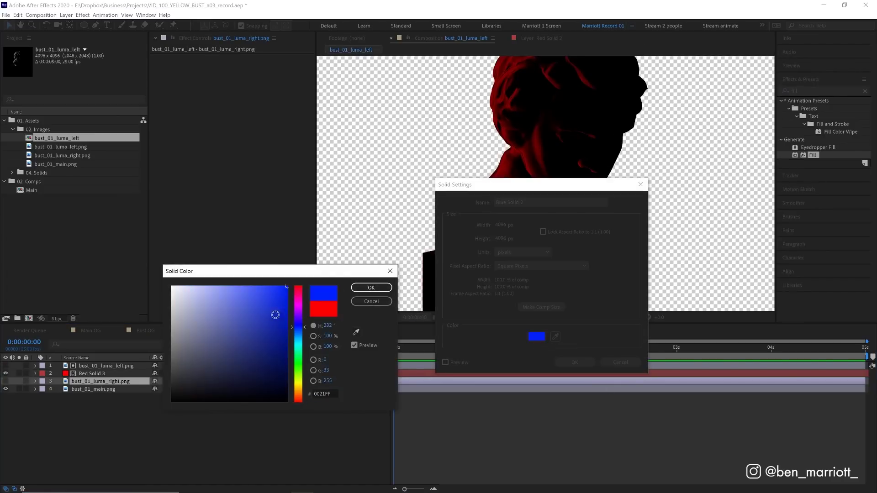
key("Return")
key("Return")
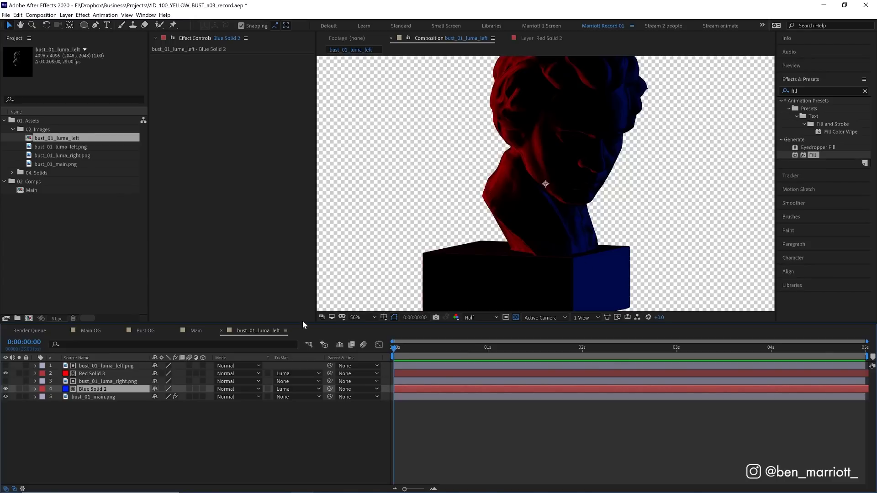
key("t")
mouse_move(170, 398)
left_mouse_down()
mouse_move(137, 398)
mouse_move(185, 397)
mouse_move(97, 404)
mouse_move(183, 400)
left_mouse_up()
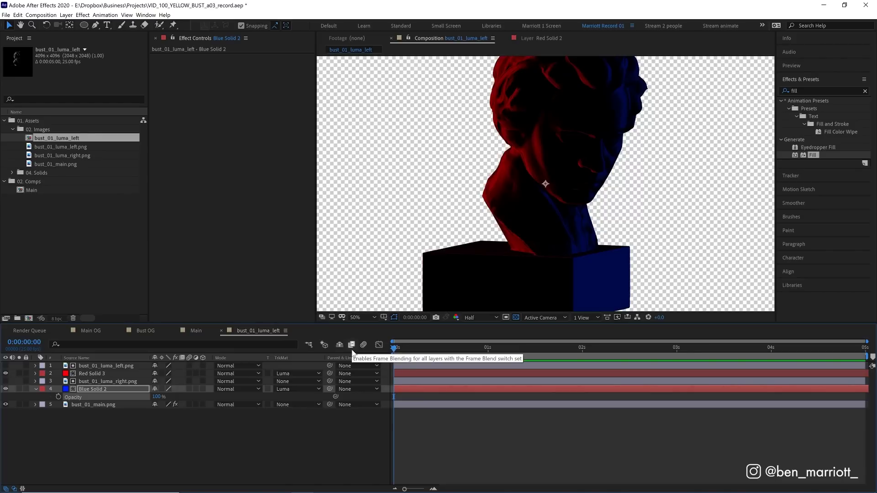
- Apply Curves to the left light pass layer to brighten it
left_click(113, 375)
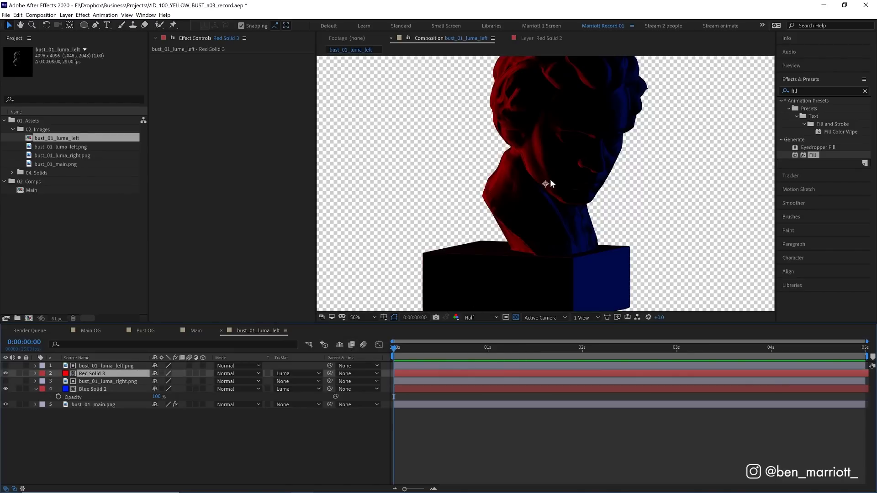
left_click(122, 367)
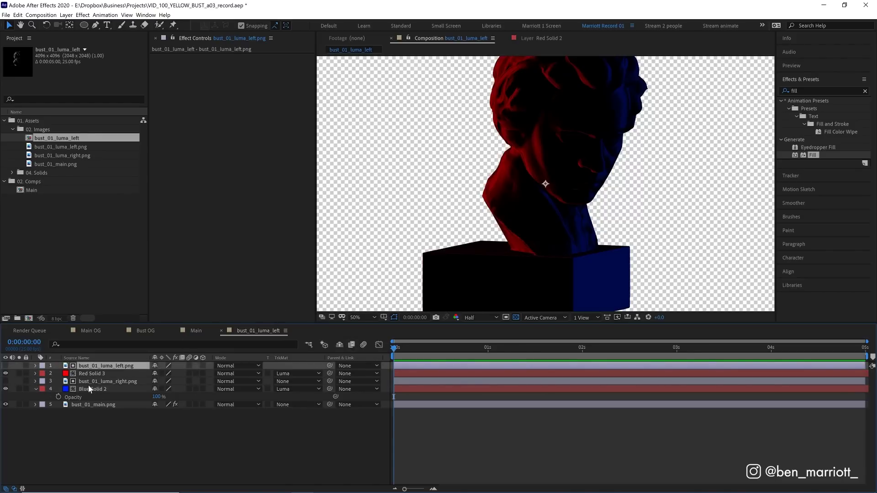
left_click(5, 373)
left_click(807, 87)
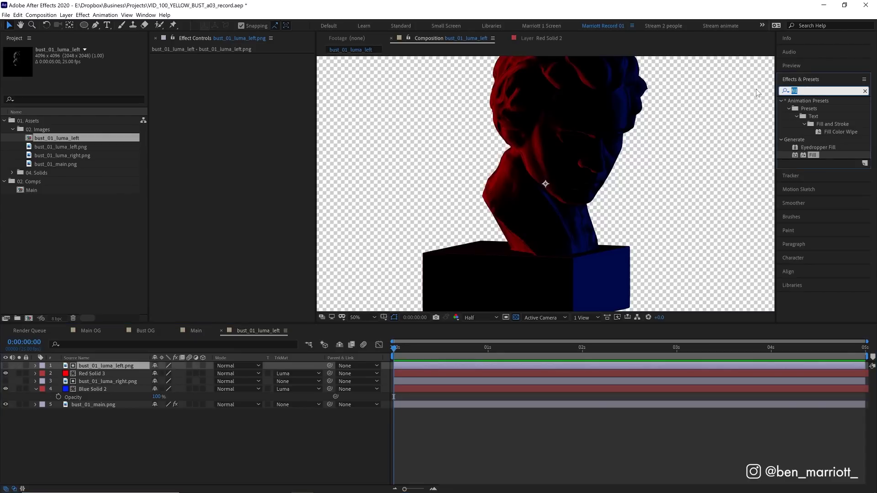
type("curv")
left_click_drag(816, 139, 223, 140)
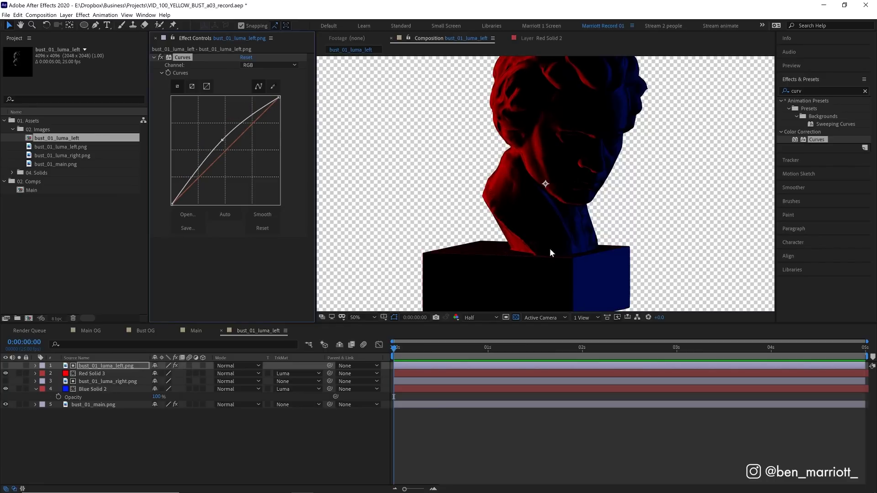
- Apply Fill to Blue Solid 2 and set its colour to 626262 grey
left_click(122, 391)
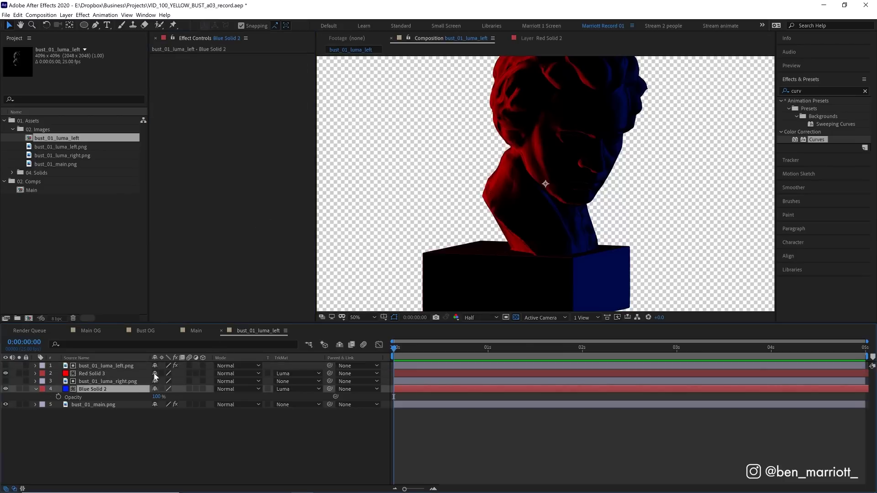
double_click(809, 90)
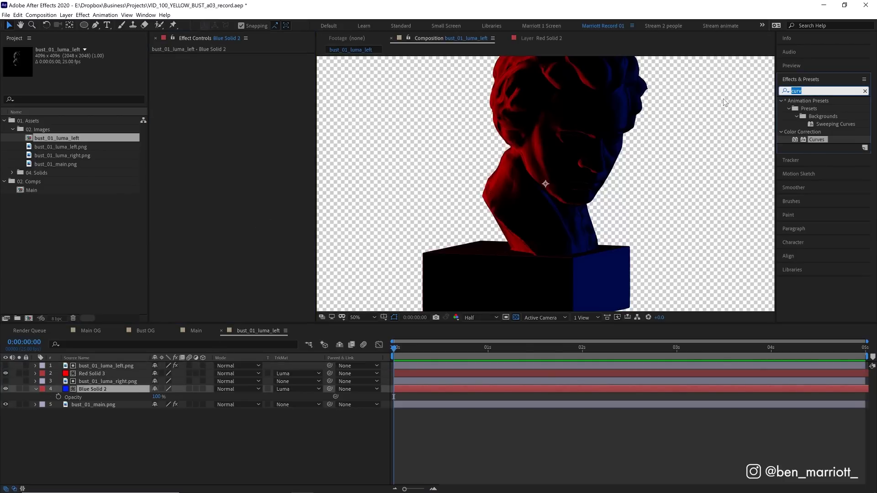
type("fill")
left_click(812, 156)
double_click(812, 156)
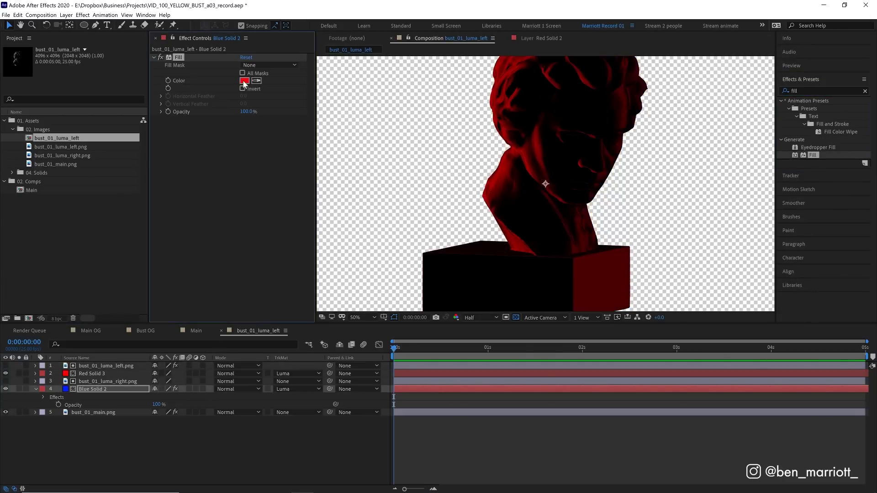
left_click(245, 81)
left_click_drag(254, 374, 159, 361)
left_click(369, 289)
- Apply Fractal Noise to Red Solid 3, remove its track matte, and test Evolution
left_click(89, 375)
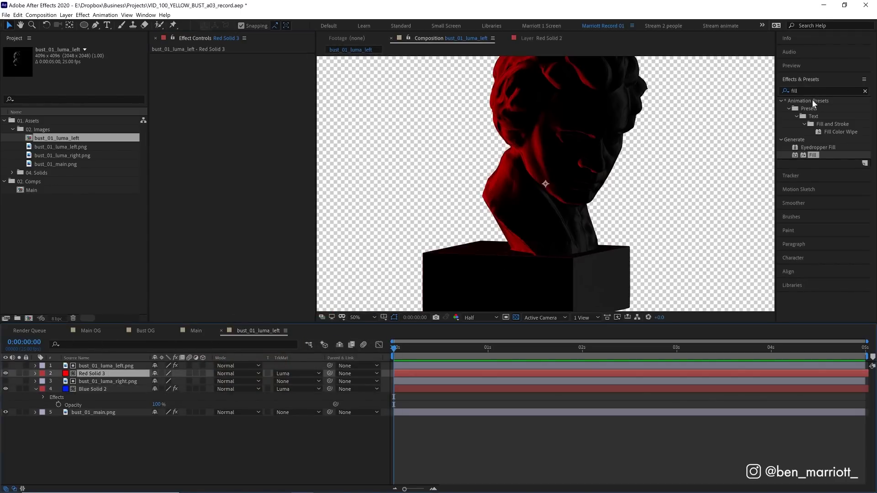
type("fract")
left_click_drag(823, 170, 324, 374)
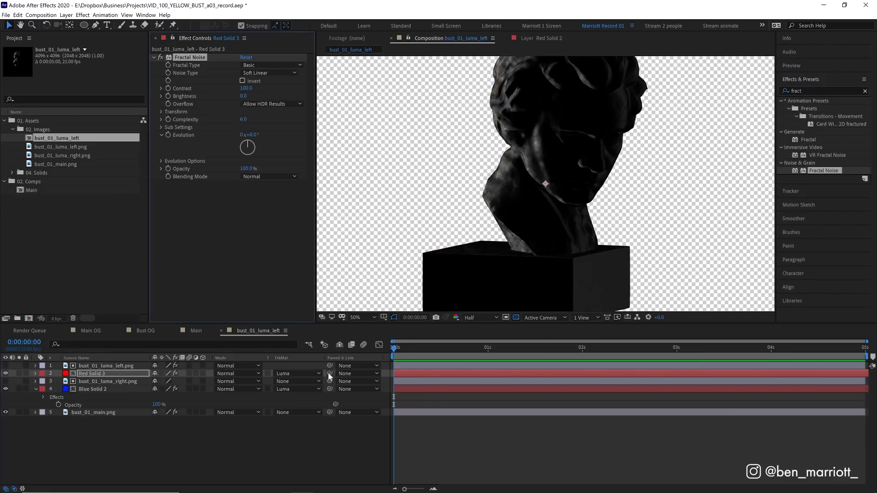
left_click(284, 374)
left_click(299, 382)
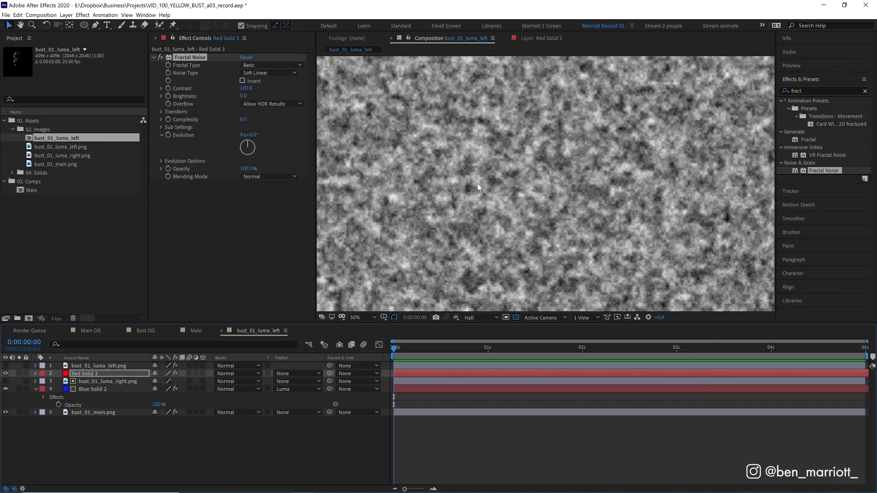
left_click_drag(250, 138, 307, 123)
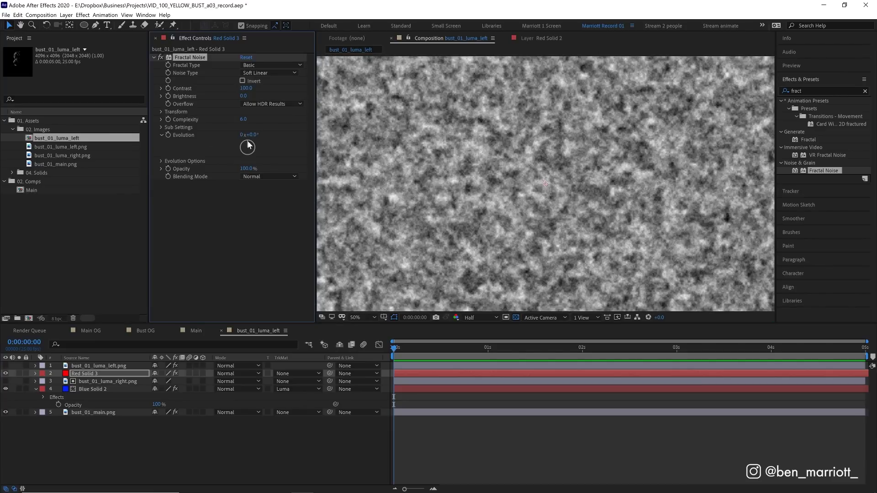
- Drive the noise Evolution with a time*700 expression and preview the animation
key("alt")
left_click(167, 135, "alt")
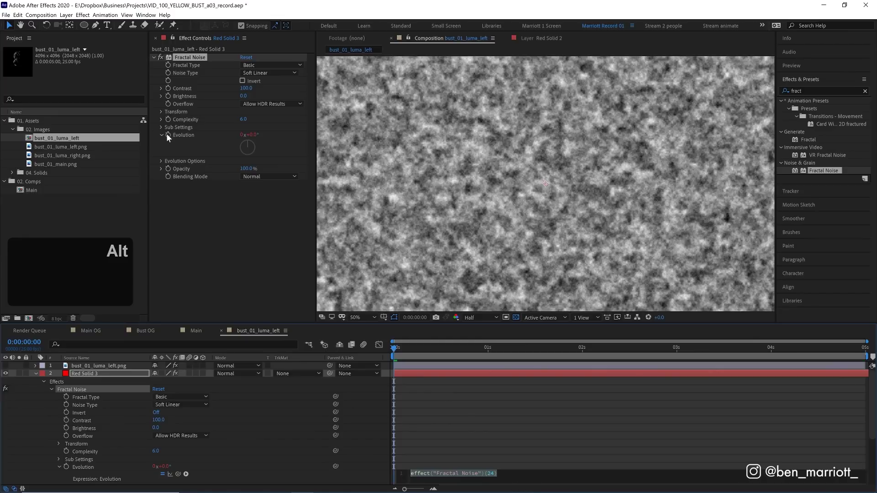
type("ti")
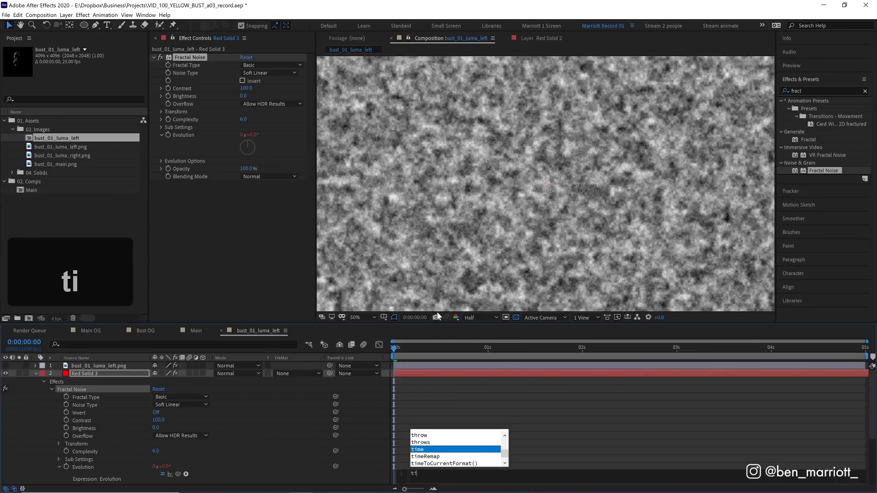
type("me*")
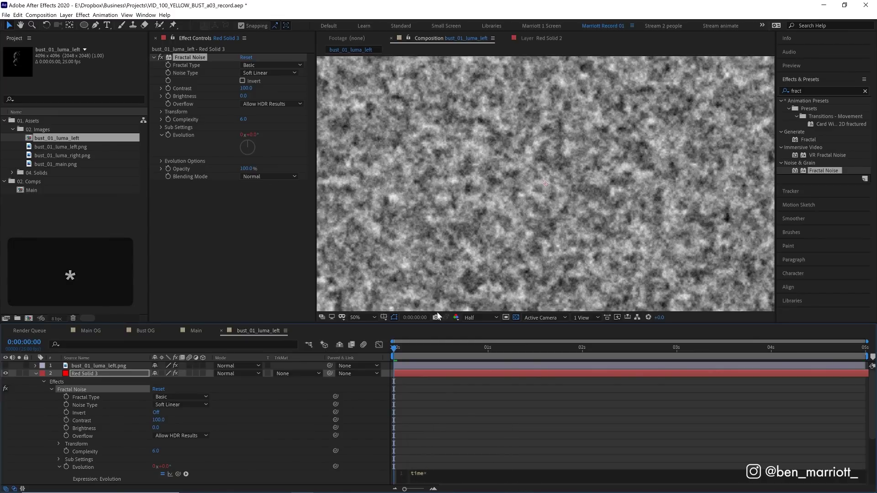
type("700")
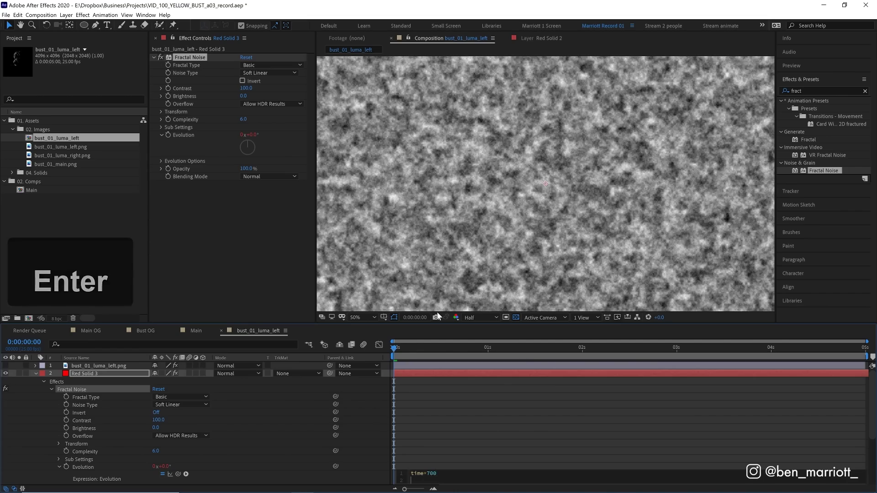
left_click(406, 346)
key("space")
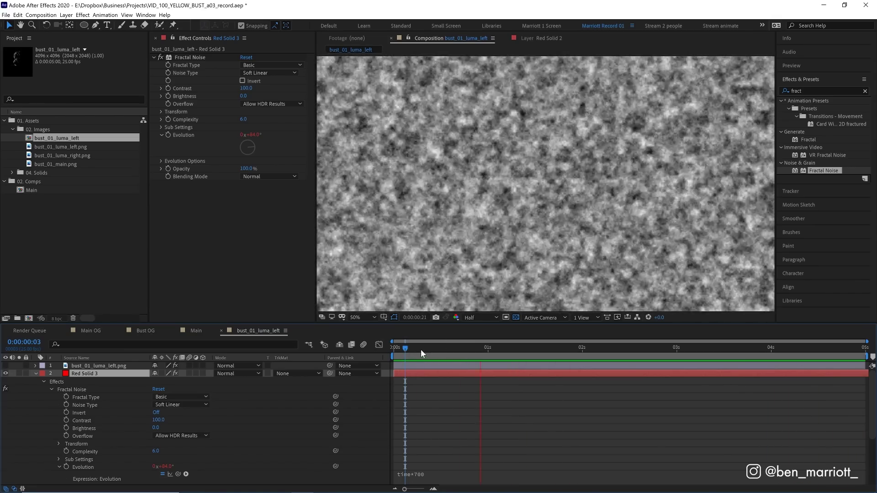
- Set the Fractal Noise Scale to 400 and Complexity to 3, then preview
left_click(420, 349)
left_click(162, 112)
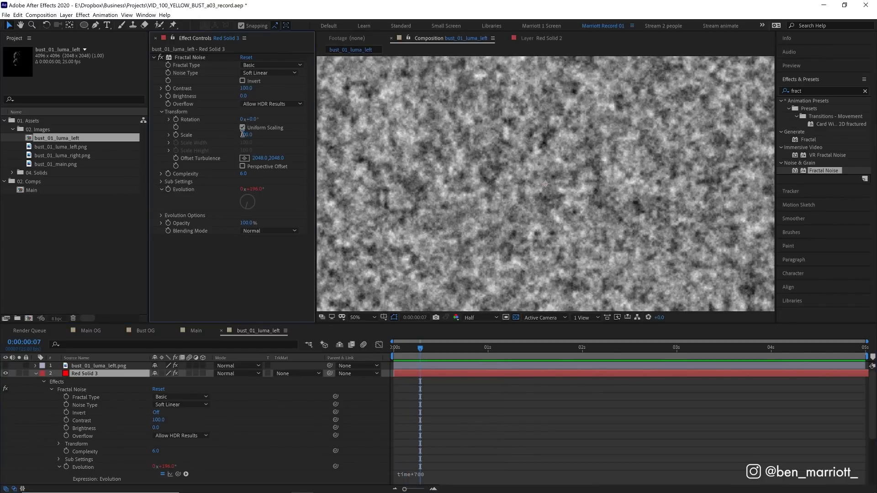
type("400")
key("Return")
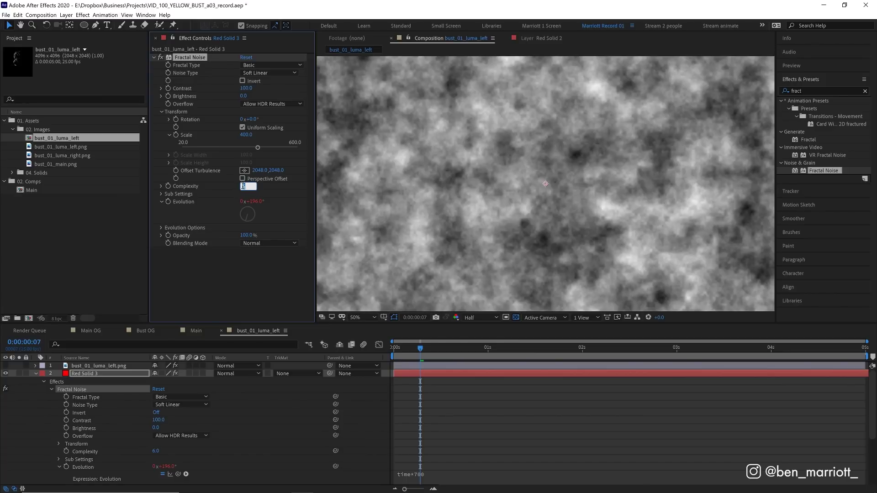
type("3")
key("Return")
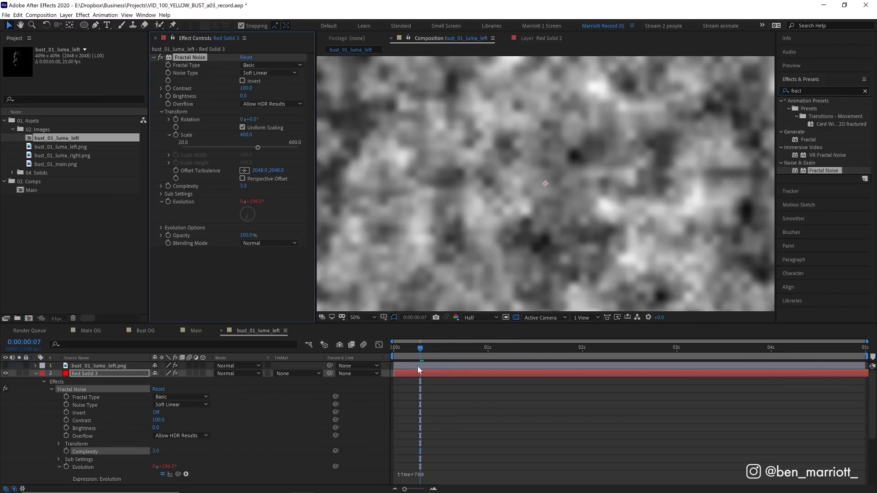
key("space")
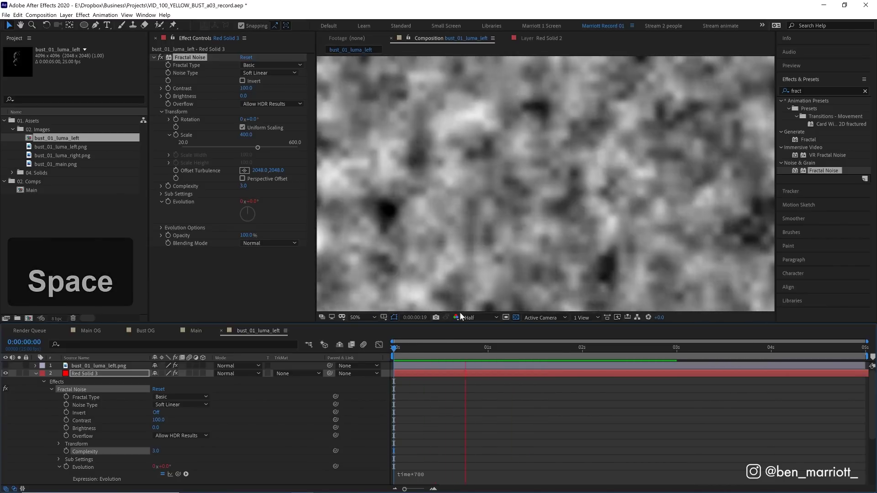
- Set Red Solid 3's track matte to Luma and preview the revealed bust
mouse_move(408, 348)
left_mouse_down()
mouse_move(420, 349)
mouse_move(401, 349)
left_mouse_up()
left_click(297, 374)
left_click(311, 409)
key("space")
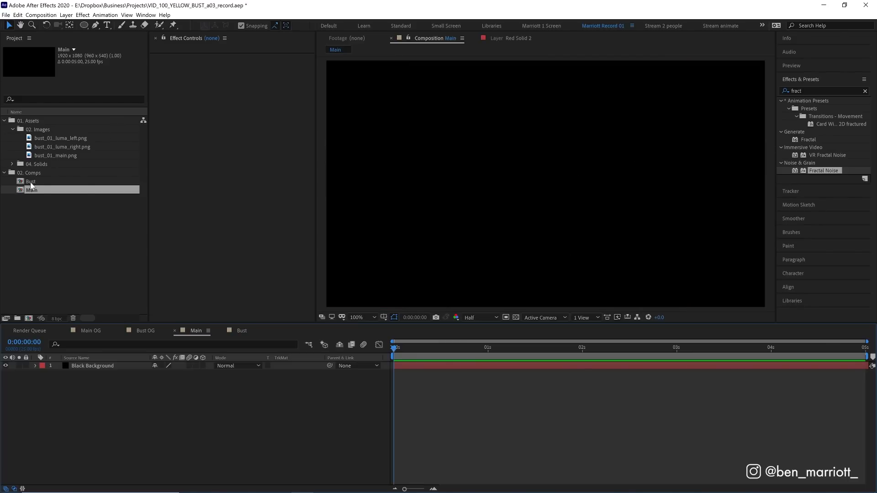
- Place the Bust comp into Main at 40% scale
left_click_drag(30, 182, 547, 185)
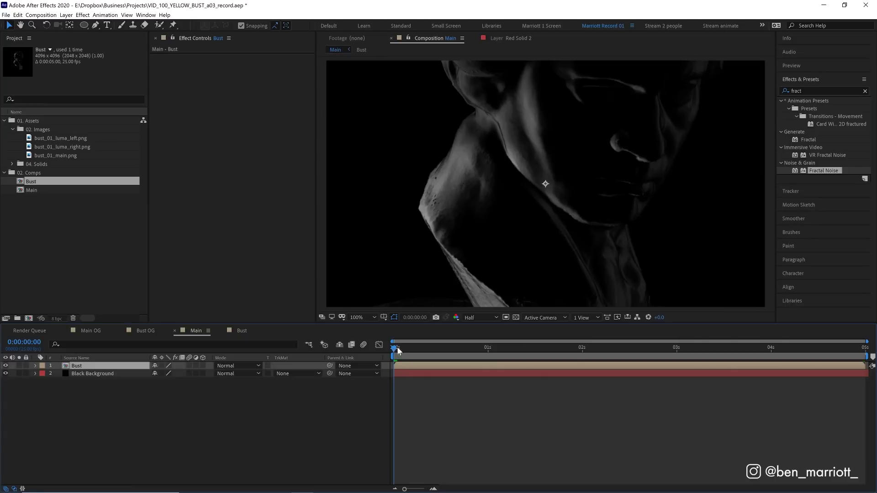
type("s")
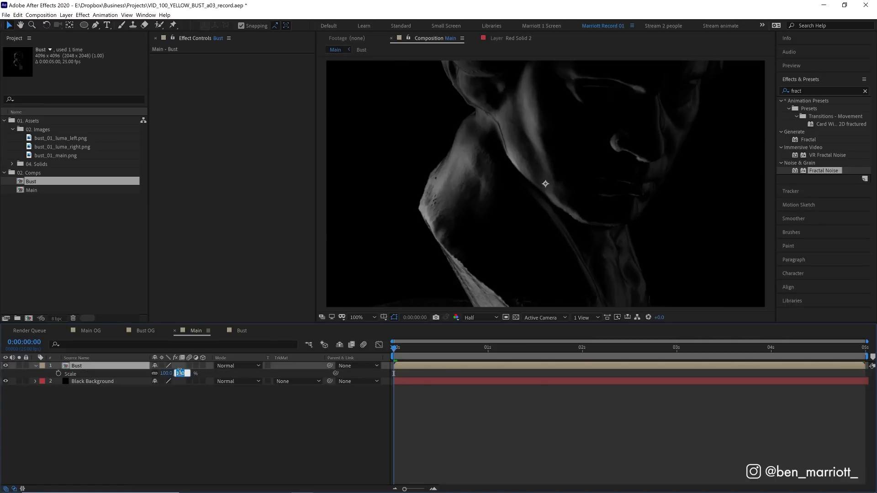
type("40")
key("Return")
- Keyframe Scale at the start and at the end (value 30), then preview the slow zoom
left_click(58, 374)
key("End")
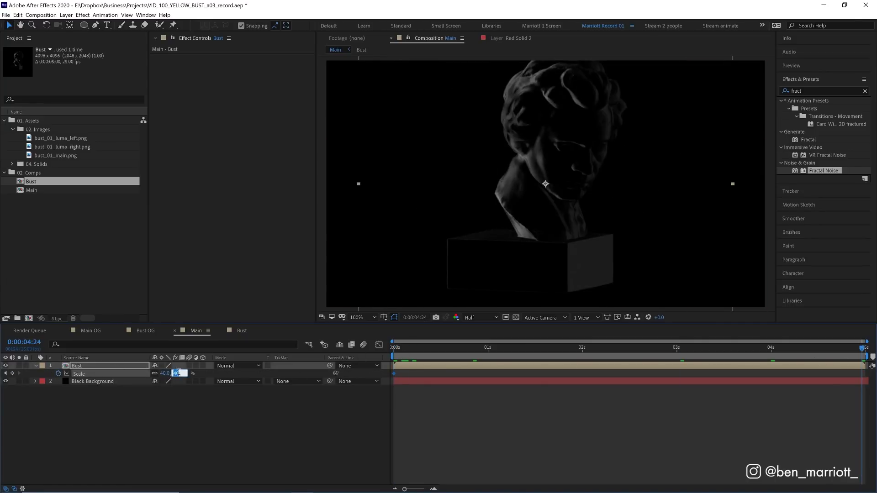
type("30")
key("Return")
key("space")
key("shift+z")
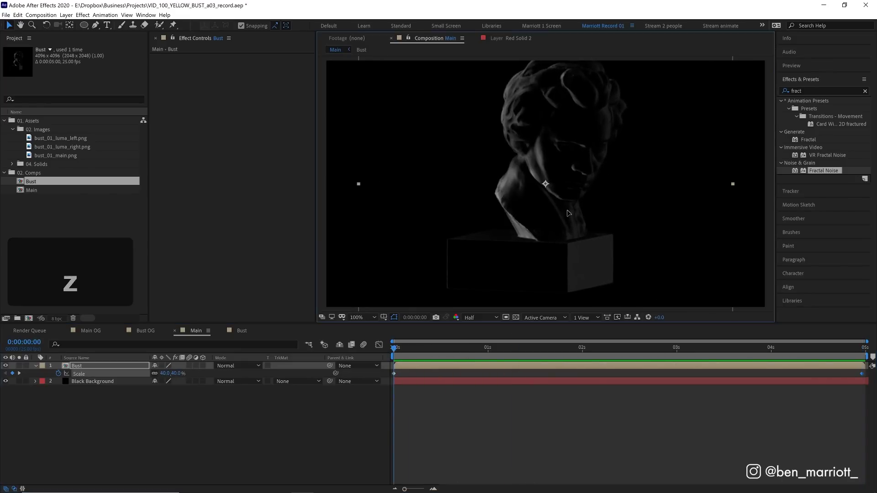
key("space")
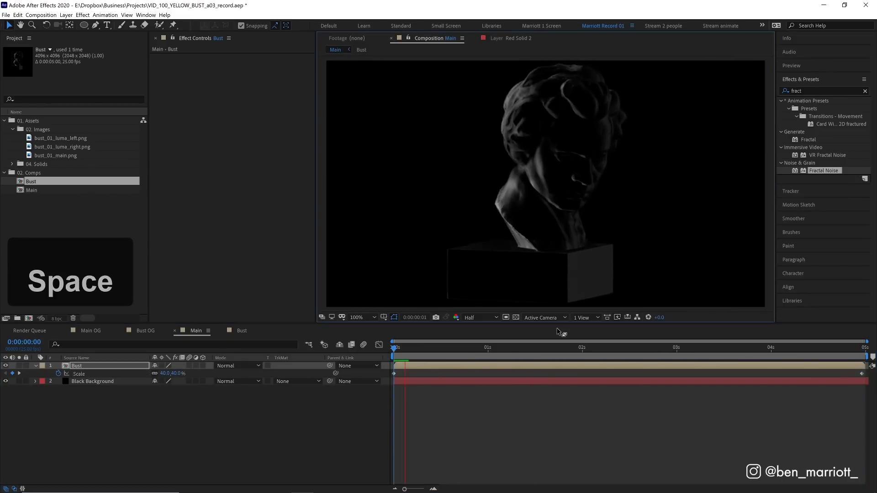
left_click(394, 341)
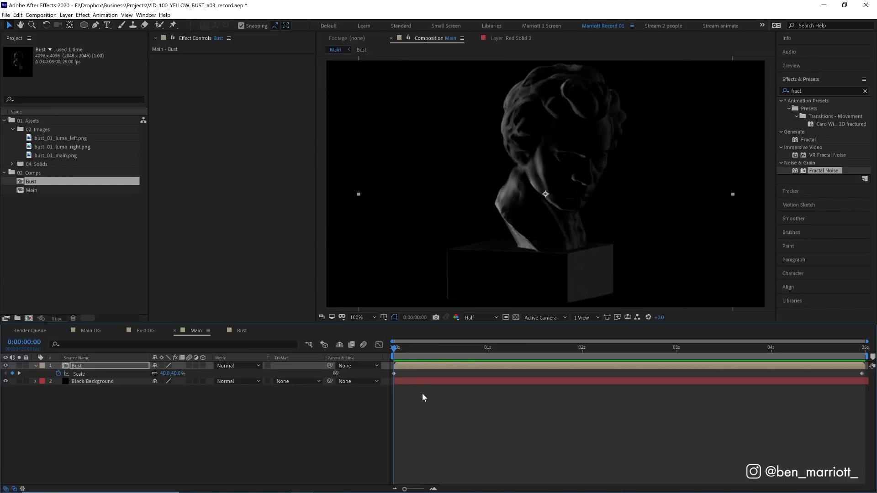
left_click(436, 402)
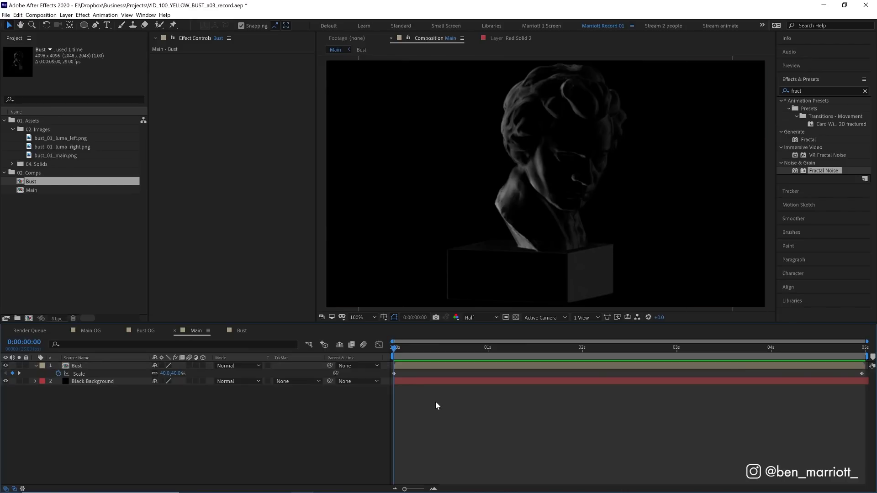
- Create a near-white solid and move it below the Bust layer
key("ctrl+y")
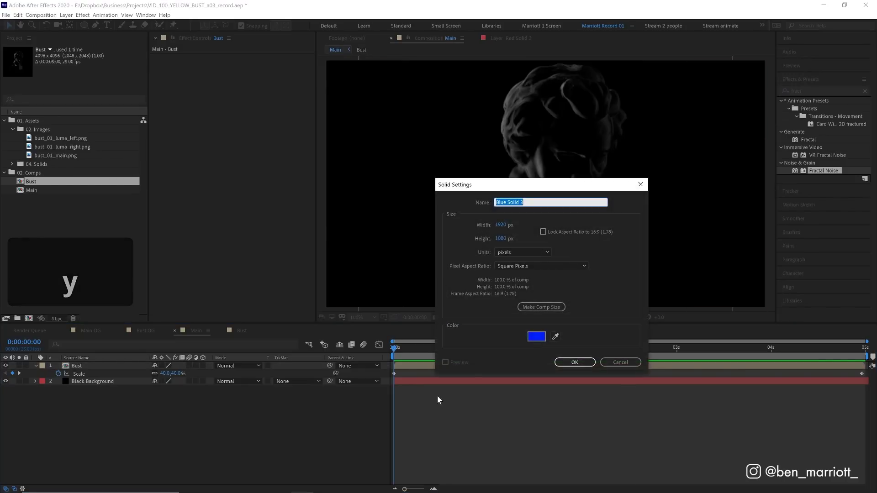
left_click(536, 336)
left_click_drag(178, 294, 157, 279)
key("Return")
key("Return")
left_click_drag(120, 366, 114, 383)
- Mask the white solid with an ellipse around the bust and feather it heavily
left_click(84, 25)
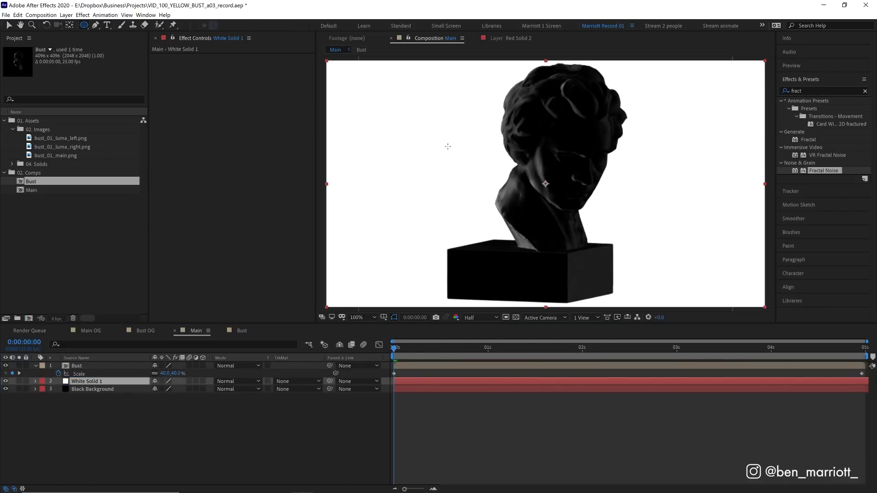
left_click_drag(400, 111, 689, 275)
key("f")
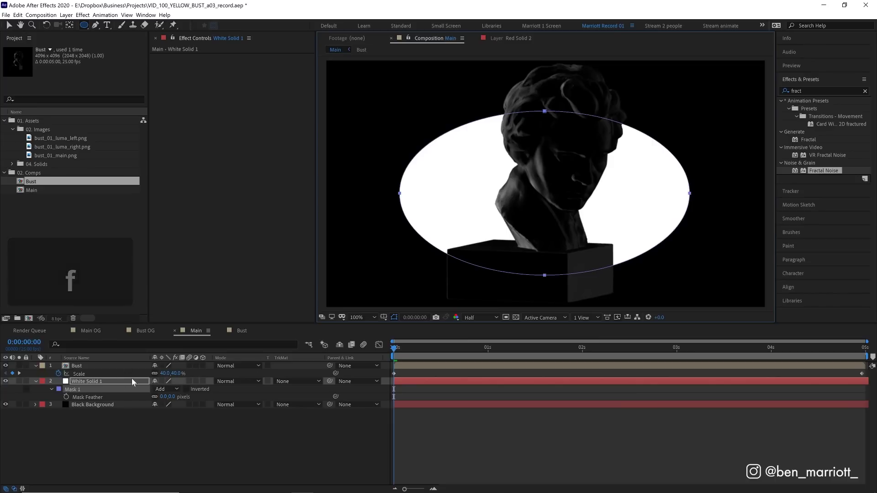
left_click_drag(172, 398, 389, 392)
key("v")
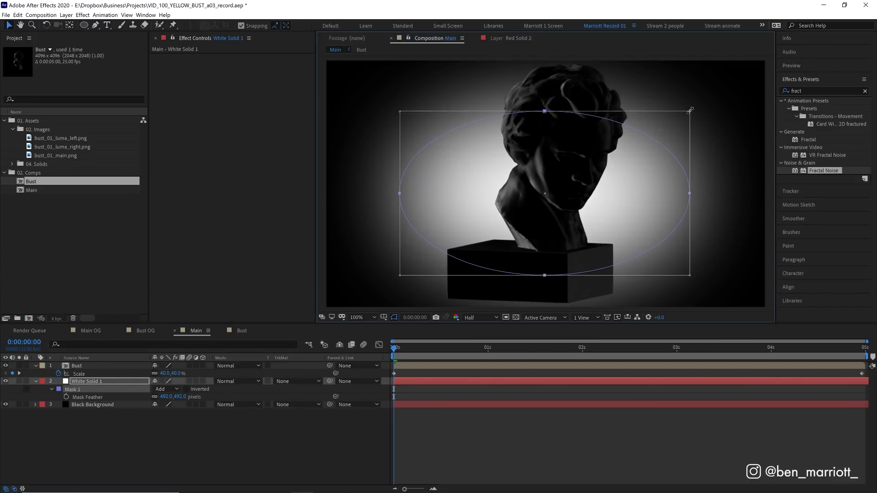
left_click_drag(690, 110, 669, 118)
left_click_drag(172, 396, 281, 390)
left_click(456, 422)
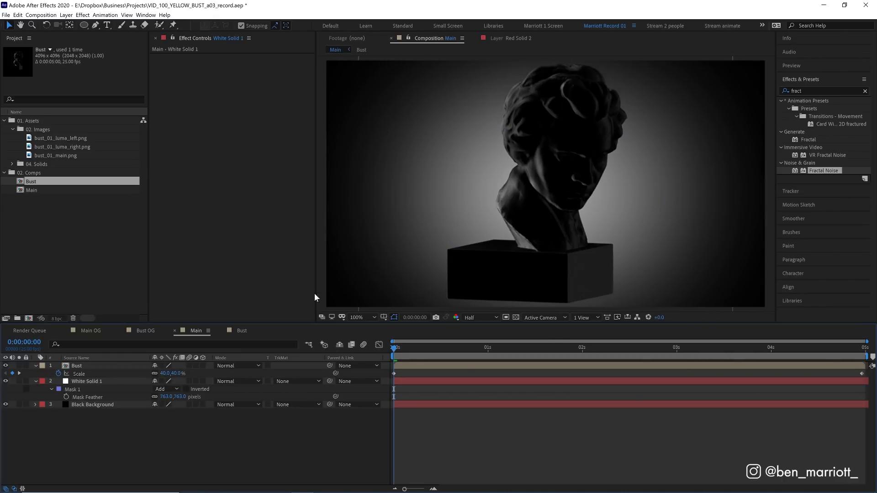
- Duplicate White Solid 1, shrink the copy's ellipse mask, and give it a much tighter feather
left_click(102, 383)
key("ctrl+d")
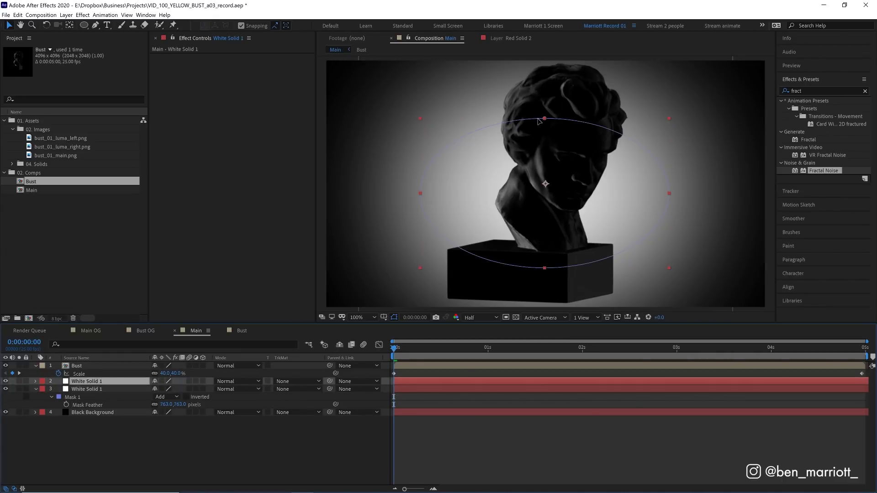
left_click_drag(668, 119, 615, 139)
key("f")
left_click_drag(181, 399, 2, 435)
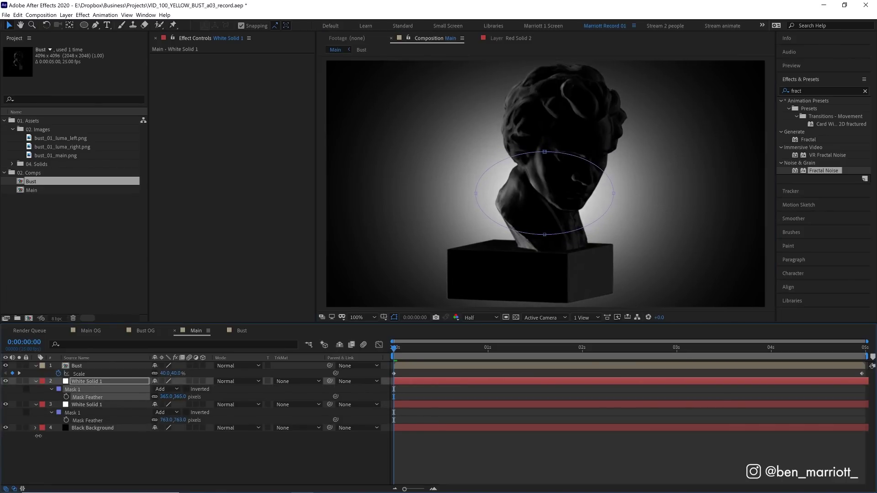
left_click(88, 405)
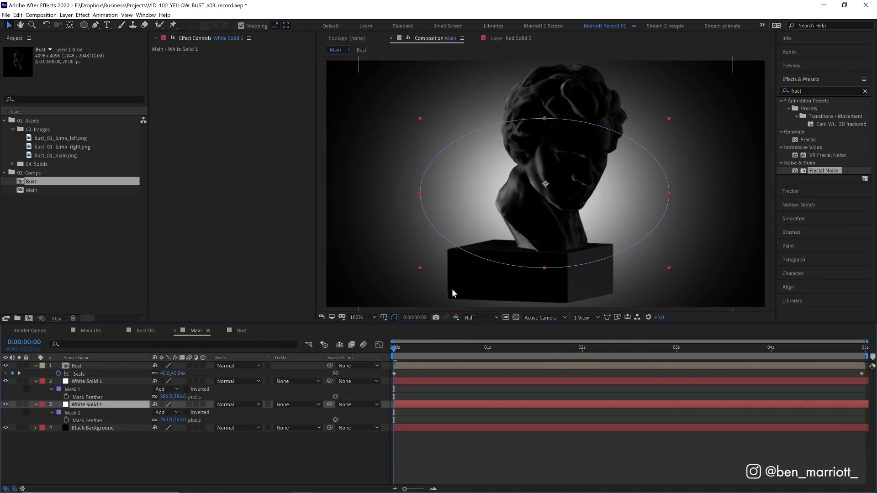
- Add a new adjustment layer on top and name it Strobe
left_click(470, 440)
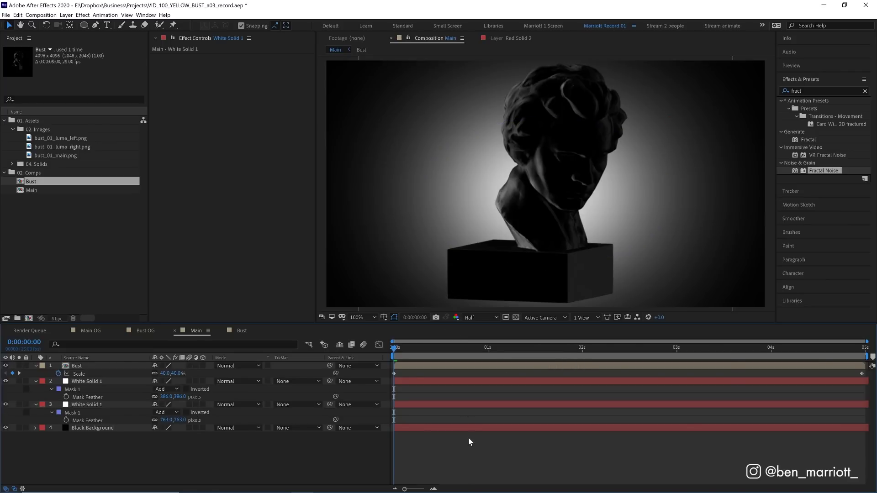
left_click(67, 14)
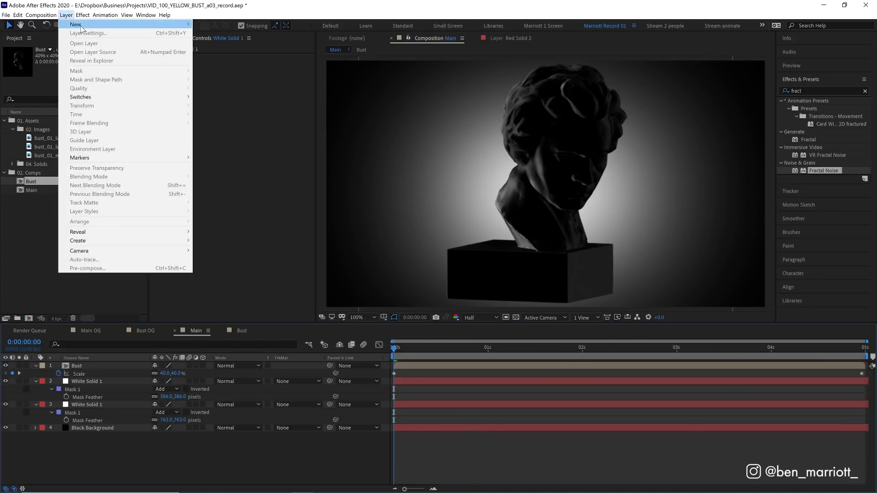
mouse_move(173, 24)
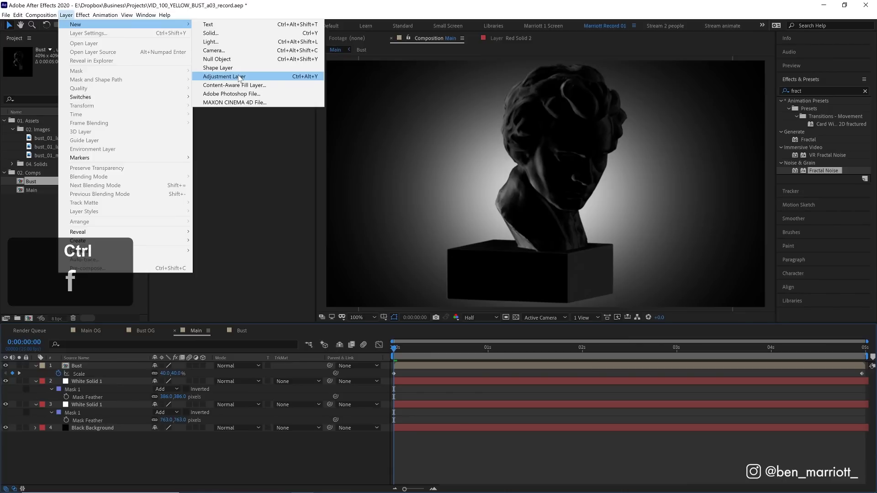
key("ctrl+alt+y")
key("Return")
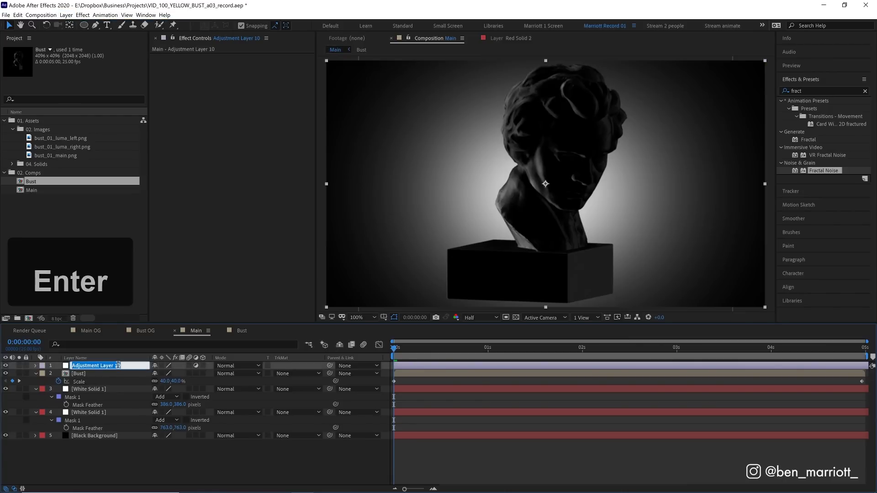
type("Strobe")
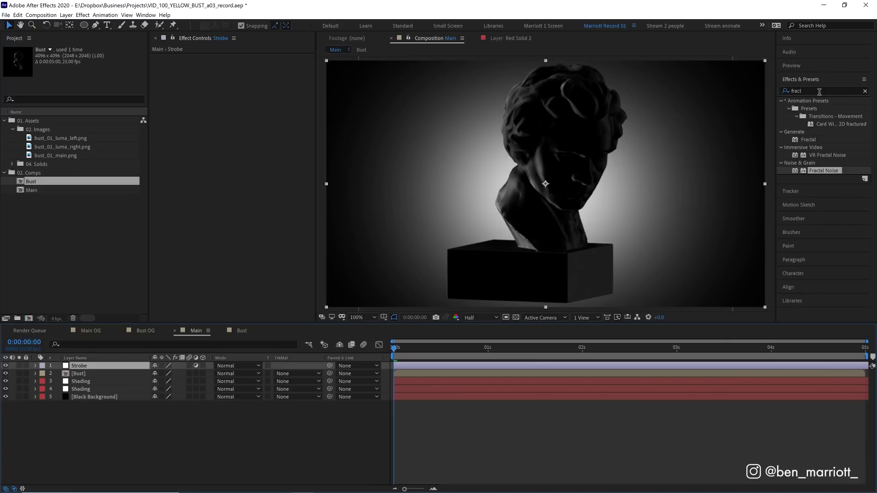
- Apply Curves to Strobe, lifting the midtones and adding a low shadow point
left_click(803, 91)
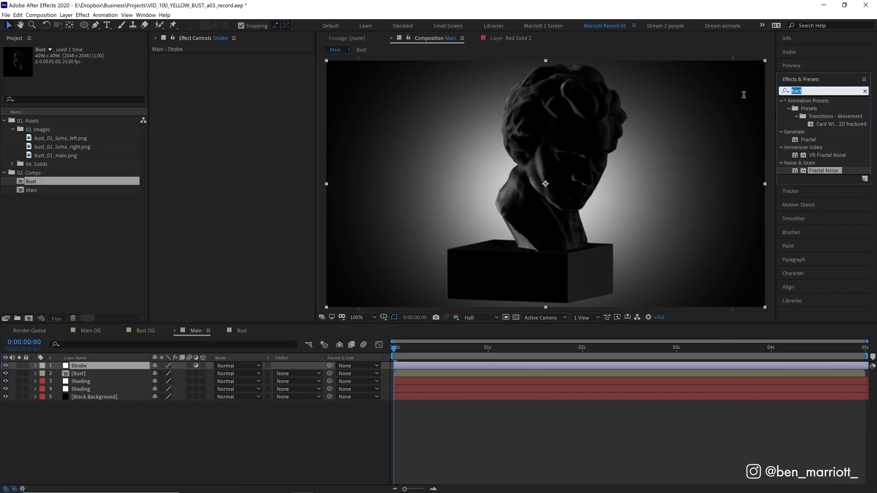
type("curve")
double_click(816, 140)
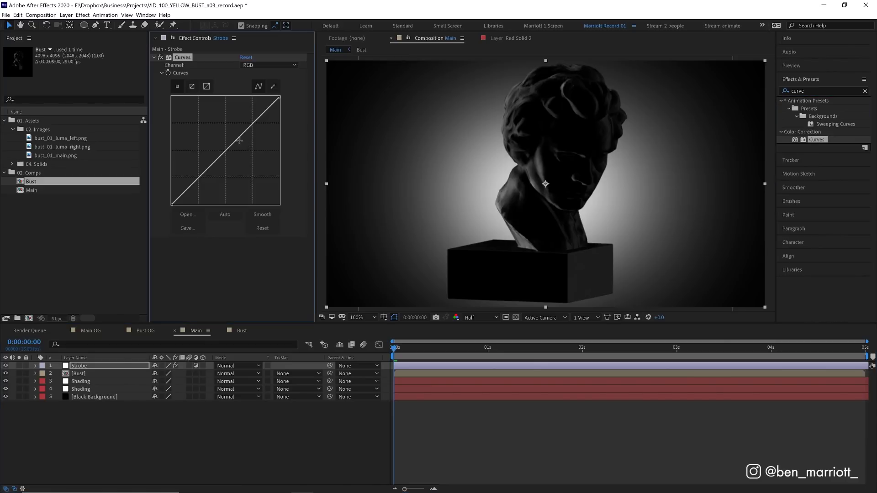
left_click_drag(237, 142, 234, 139)
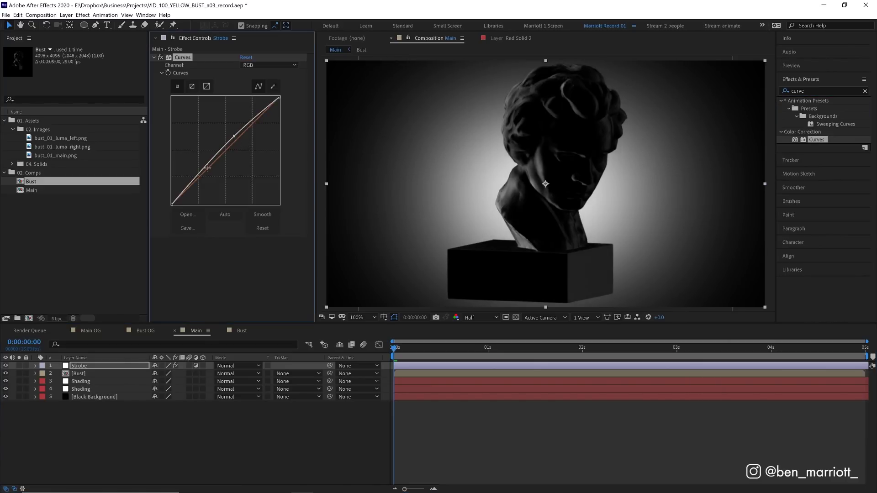
left_click_drag(207, 168, 200, 181)
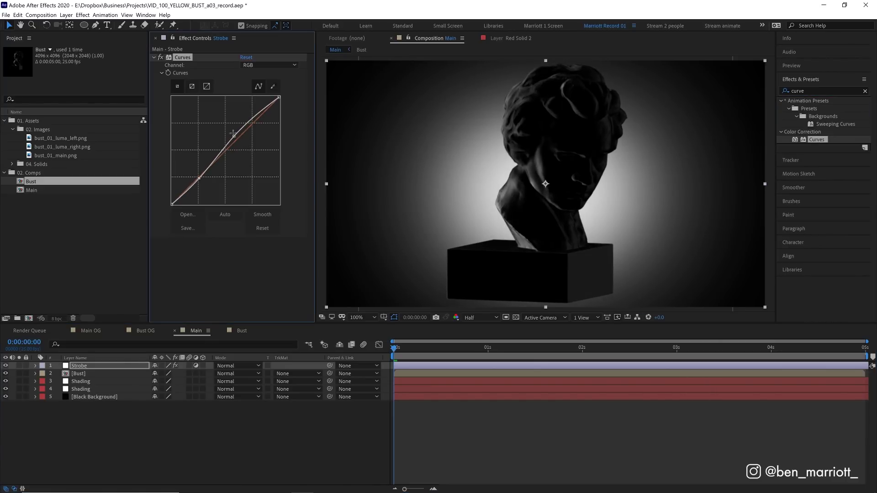
left_click_drag(234, 136, 232, 135)
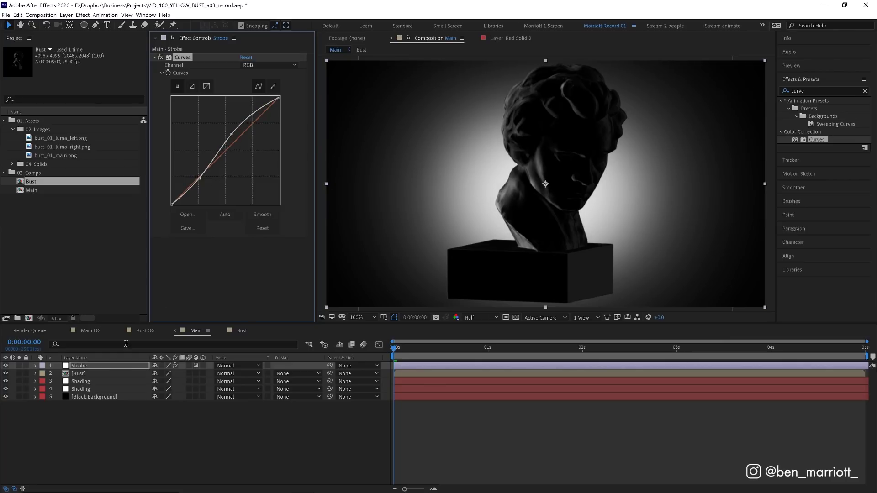
- Compare the image with Strobe on and off while pushing the curve's midpoint higher
left_click(5, 366)
left_click(6, 365)
left_click(5, 366)
left_click(5, 366)
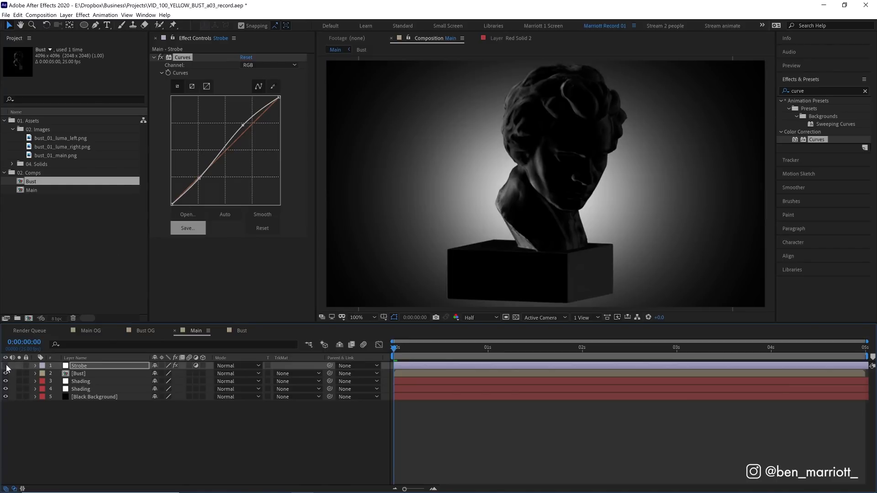
left_click_drag(231, 134, 242, 125)
left_click(5, 366)
left_click(5, 366)
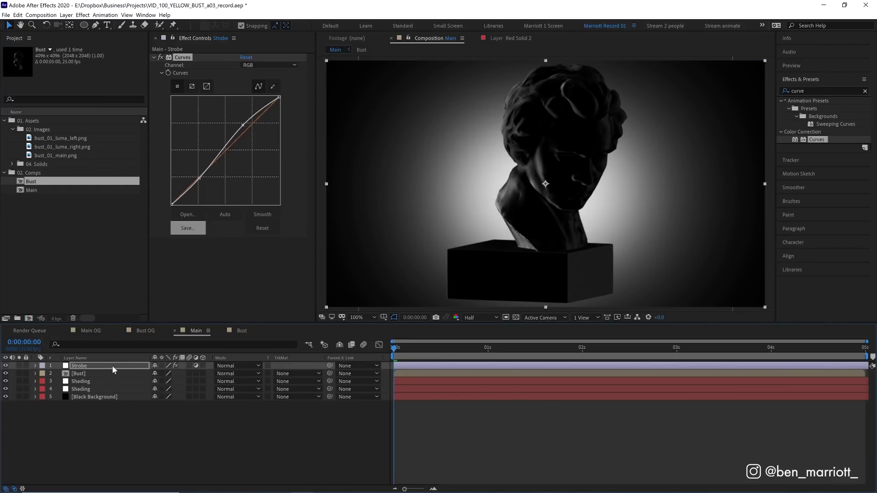
- Keyframe the Strobe layer's Opacity at 0% on the first frame and 100% at frame 3
key("t")
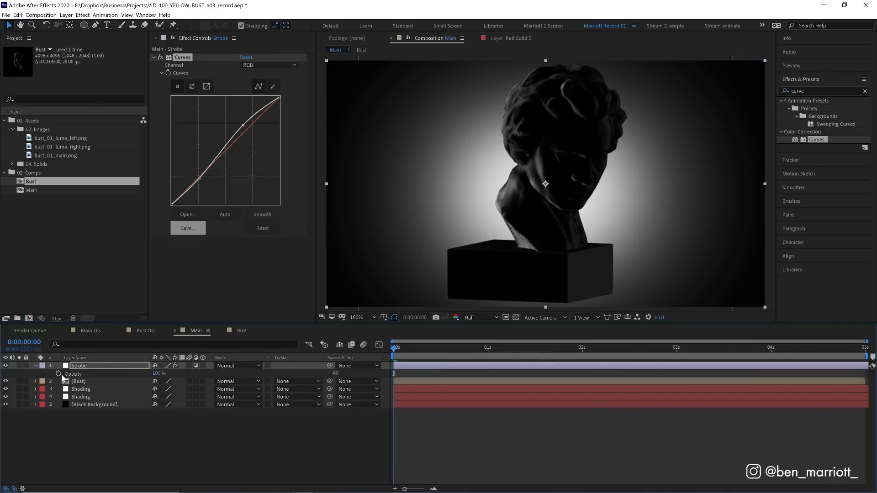
left_click(58, 374)
left_click(159, 373)
type("0")
key("Return")
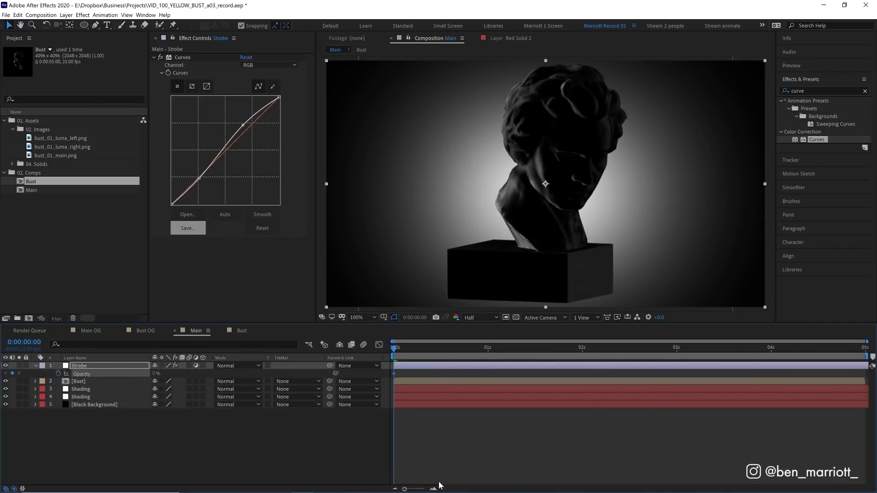
scroll(449, 397, "up", 3)
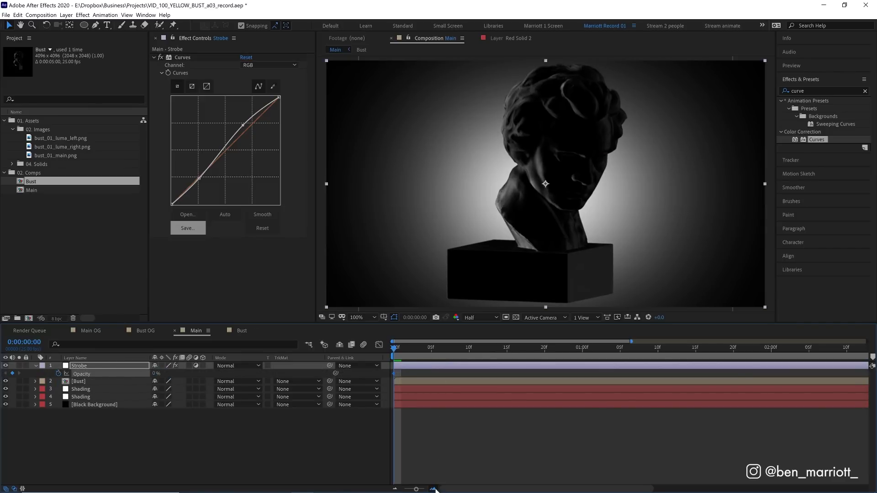
left_click(443, 349)
left_click_drag(154, 375, 456, 374)
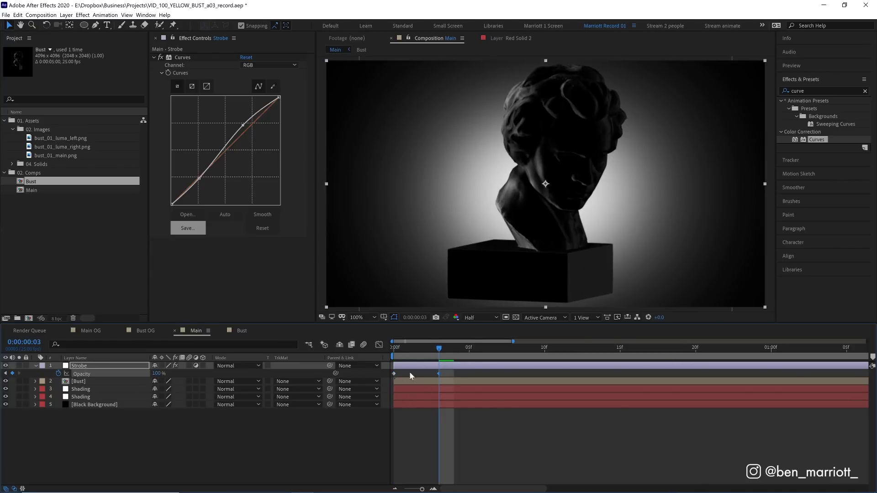
left_click(487, 356)
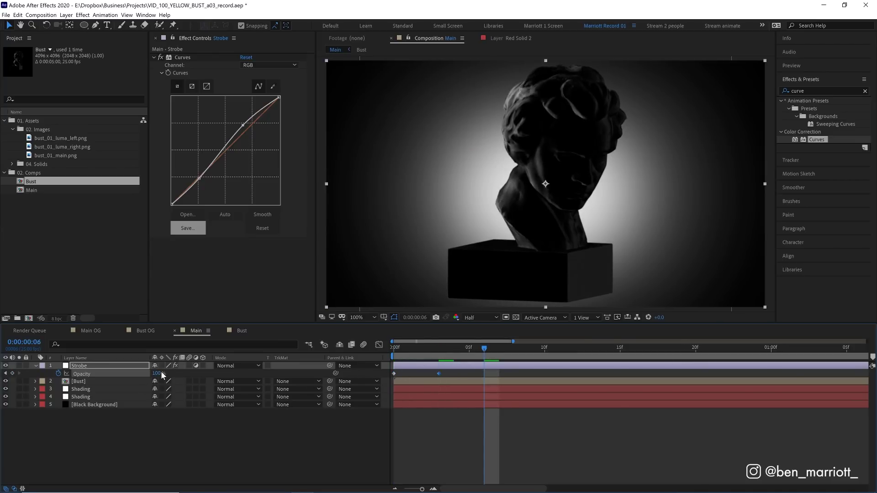
key("space")
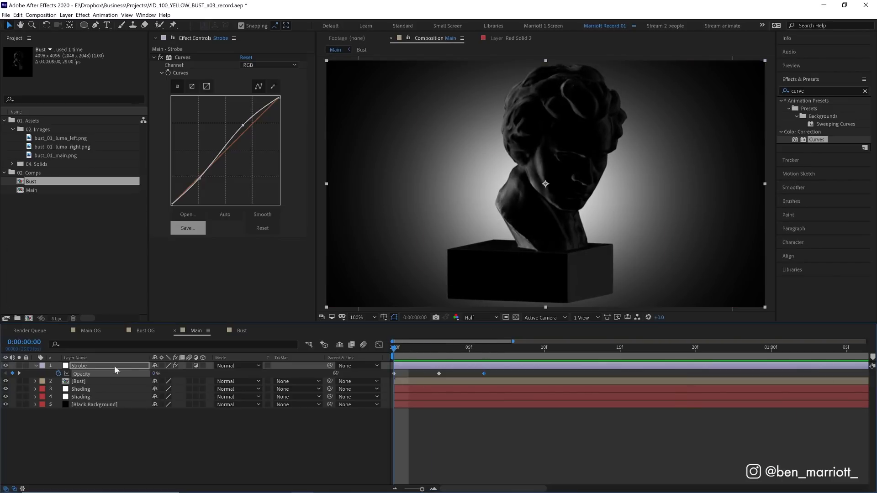
- Add a loopOut("cycle") expression to Opacity so the flash repeats endlessly
left_click(59, 373, "alt")
type("Lop")
key("Return")
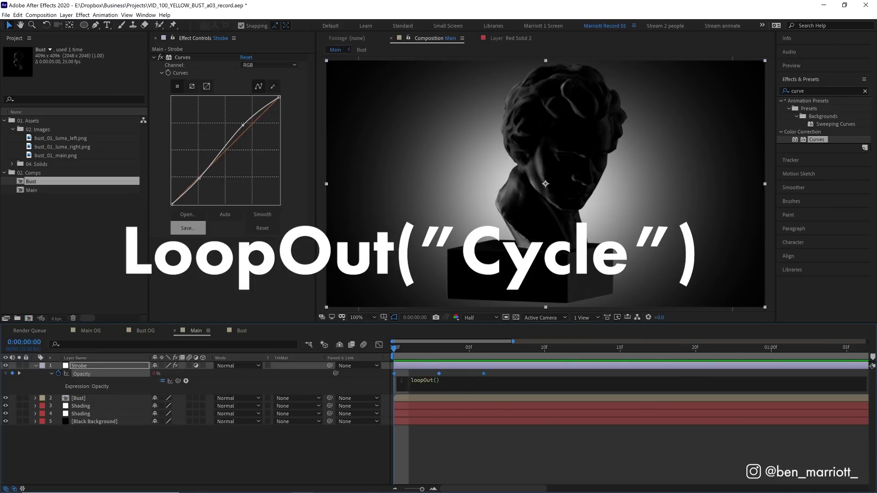
type("\"")
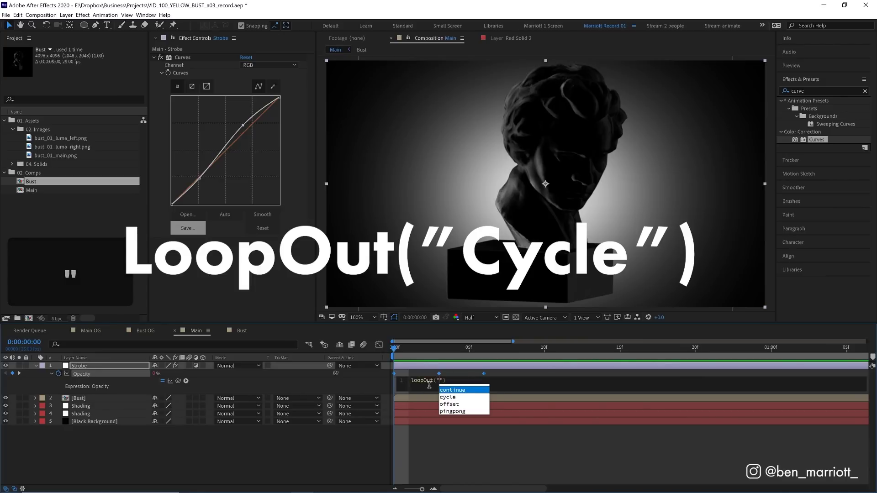
key("Down")
key("Return")
key("space")
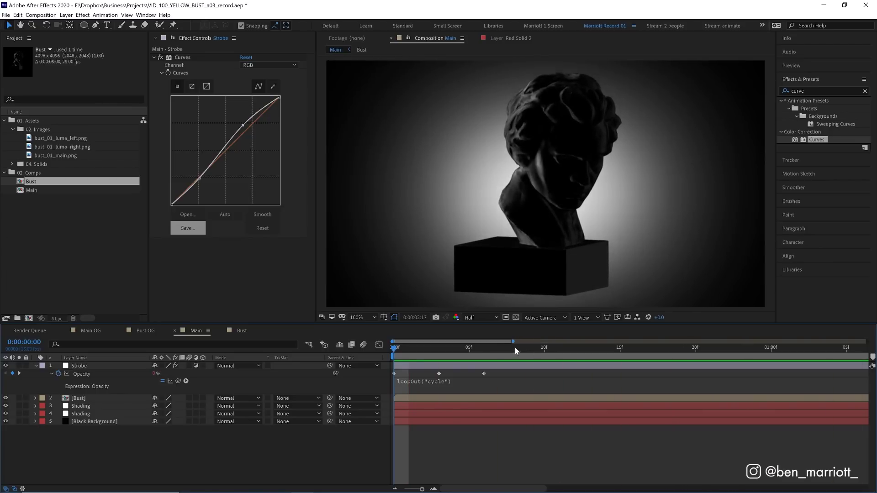
key("space")
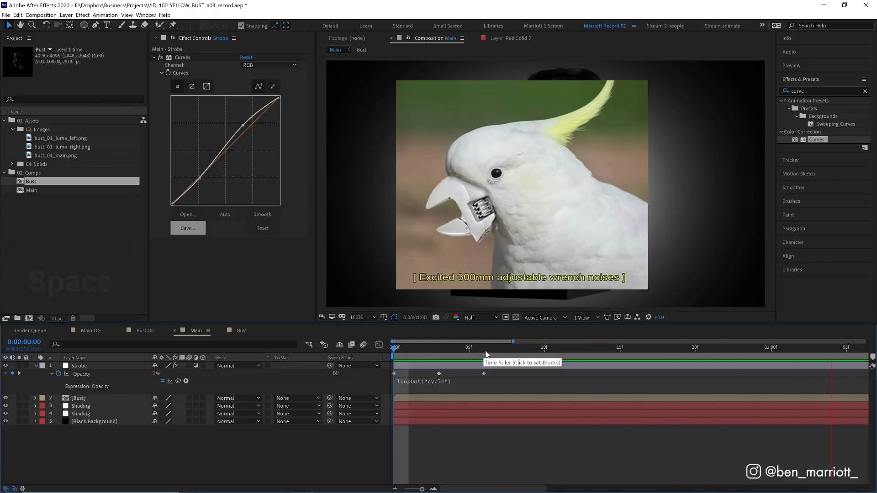
- Retime the Opacity keyframes, with the peak at frame 2 and the end at frame 4, then widen their spacing
left_click(437, 353)
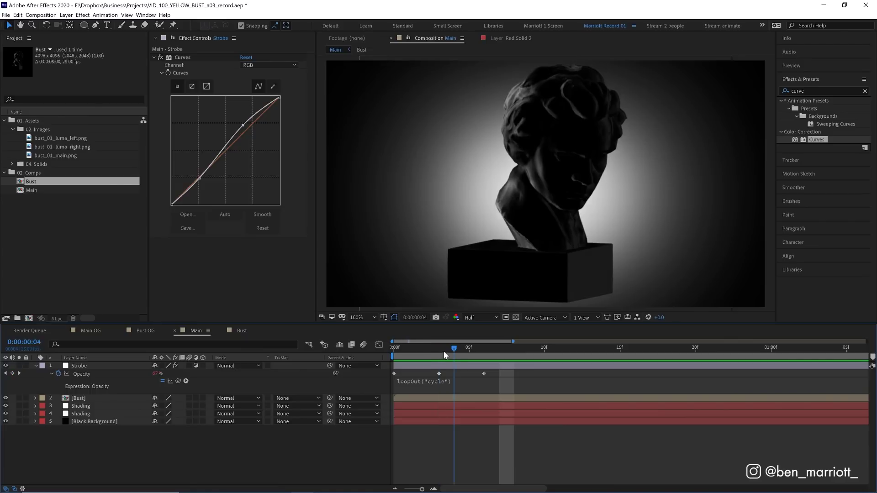
left_click_drag(243, 127, 237, 122)
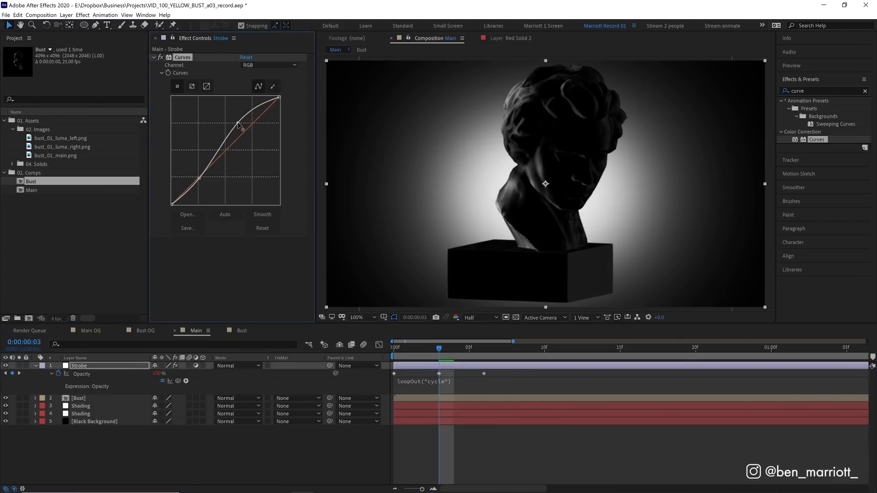
key("space")
mouse_move(438, 374)
left_mouse_down()
mouse_move(459, 374)
mouse_move(424, 372)
left_mouse_up()
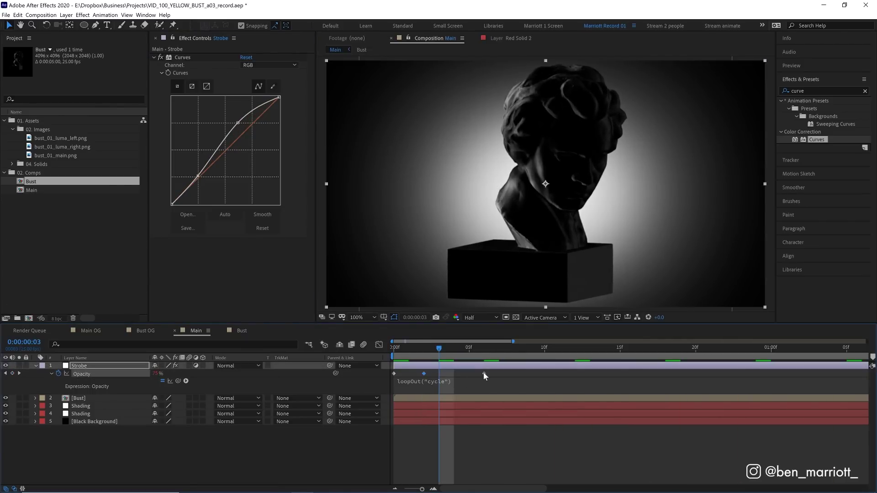
left_click_drag(484, 373, 384, 357)
key("space")
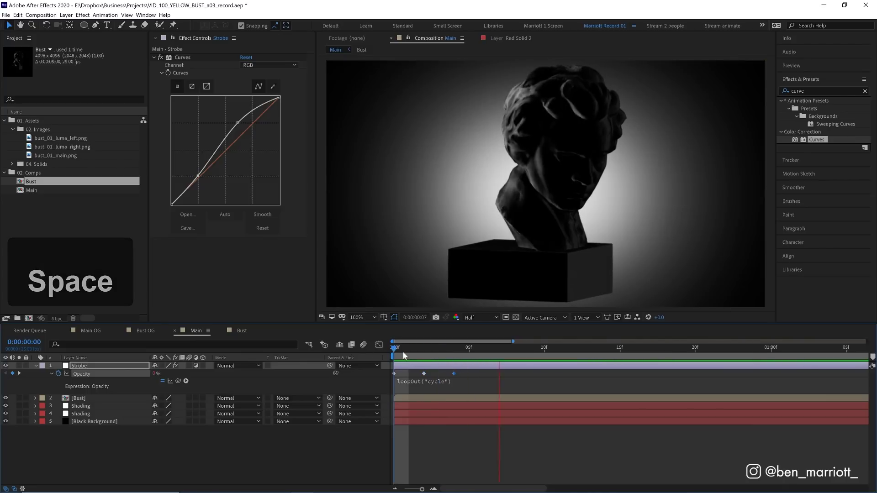
key("space")
left_click(453, 350)
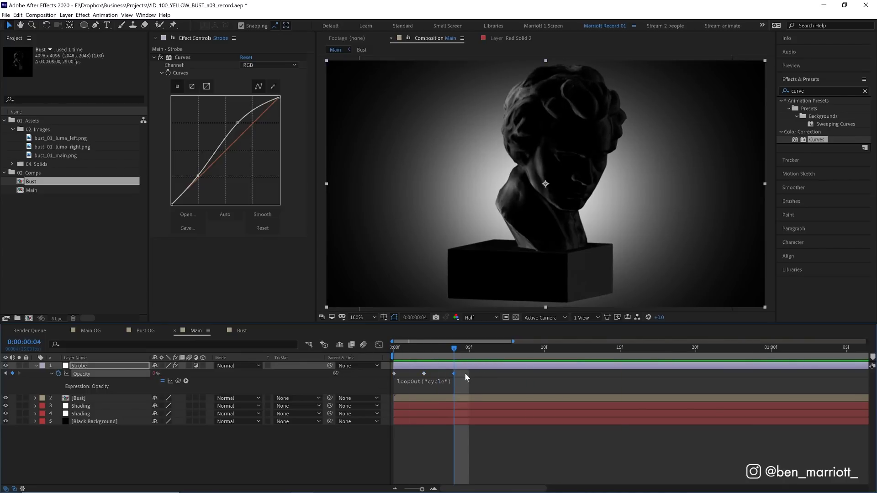
left_click_drag(476, 373, 382, 375)
key("alt+space")
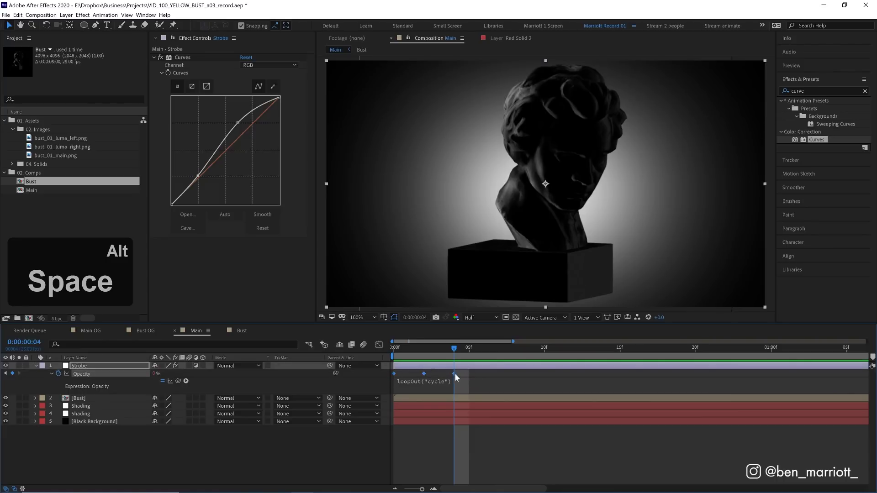
left_click_drag(453, 374, 508, 380)
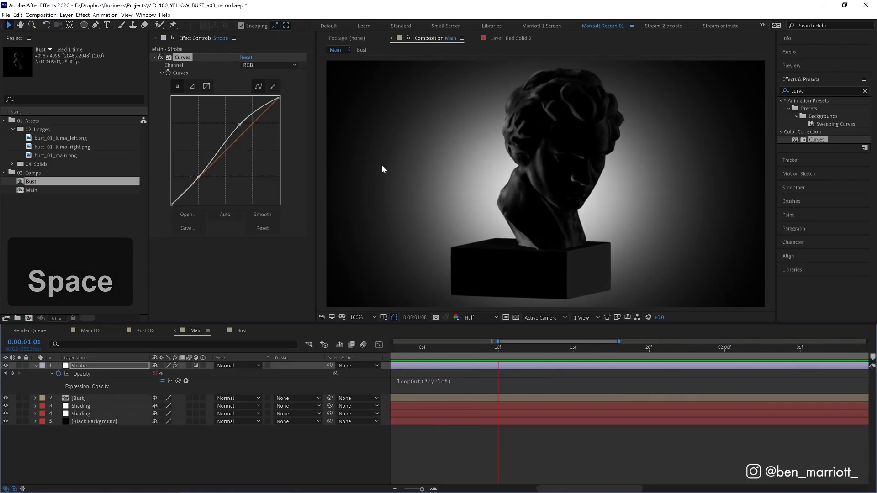
- Add an adjustment layer named Effects at the top of the Main comp
left_click(241, 128)
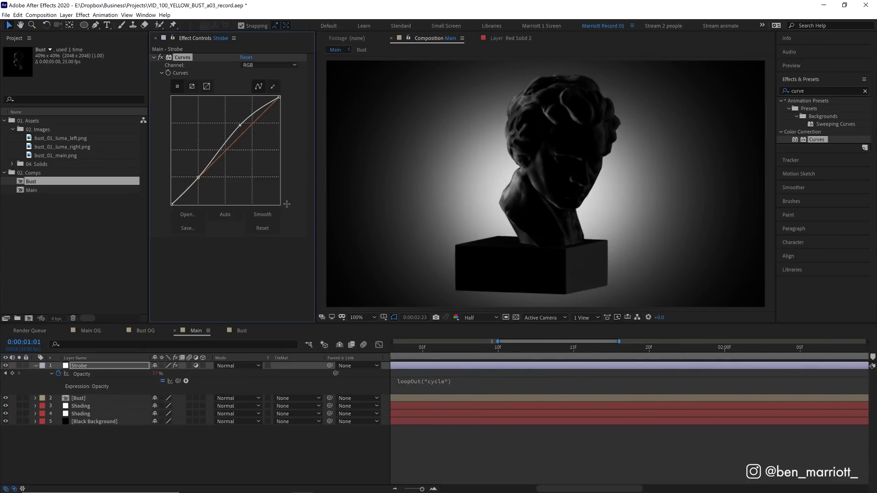
left_click(438, 424)
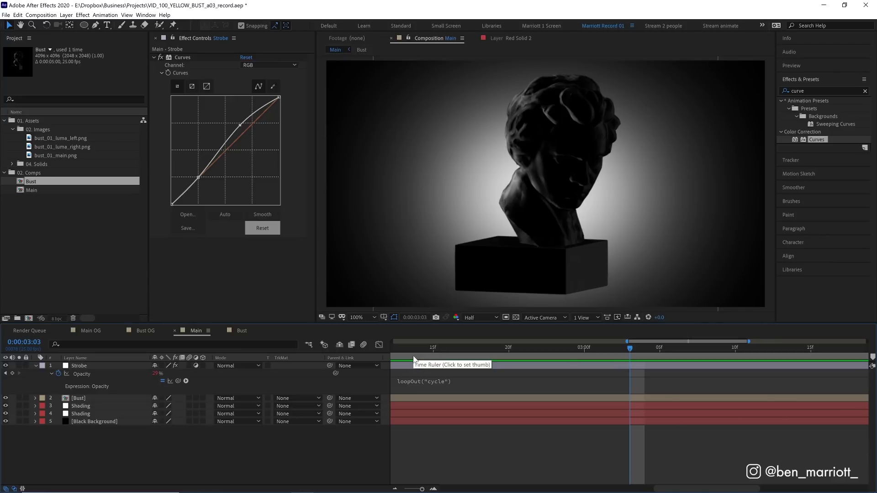
key("ctrl+alt+y")
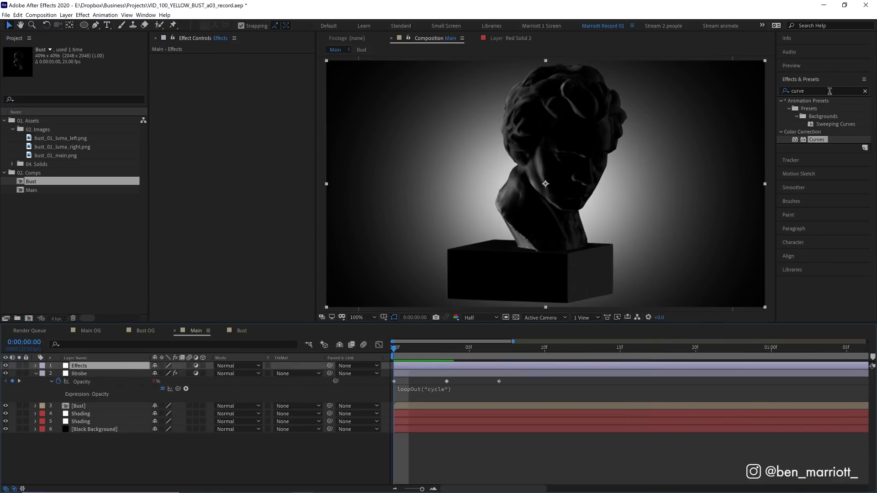
- Apply the Glow effect to the new Effects layer
left_click(816, 89)
key("BackSpace")
key("BackSpace")
key("BackSpace")
key("BackSpace")
key("BackSpace")
type("glow")
left_click_drag(815, 171, 512, 178)
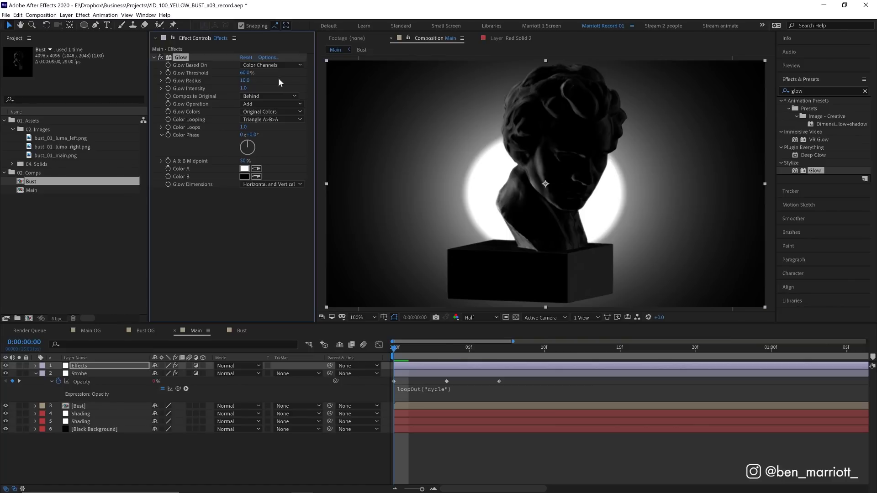
- Set Glow Threshold to 80% and Glow Radius to 200 for a softer, wider halo
left_click_drag(243, 82, 275, 70)
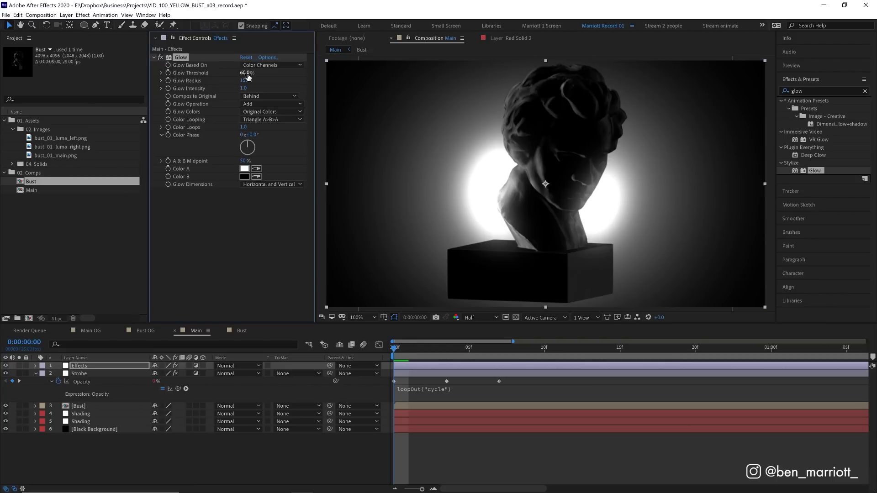
mouse_move(246, 76)
left_mouse_down()
mouse_move(171, 76)
mouse_move(234, 84)
left_mouse_up()
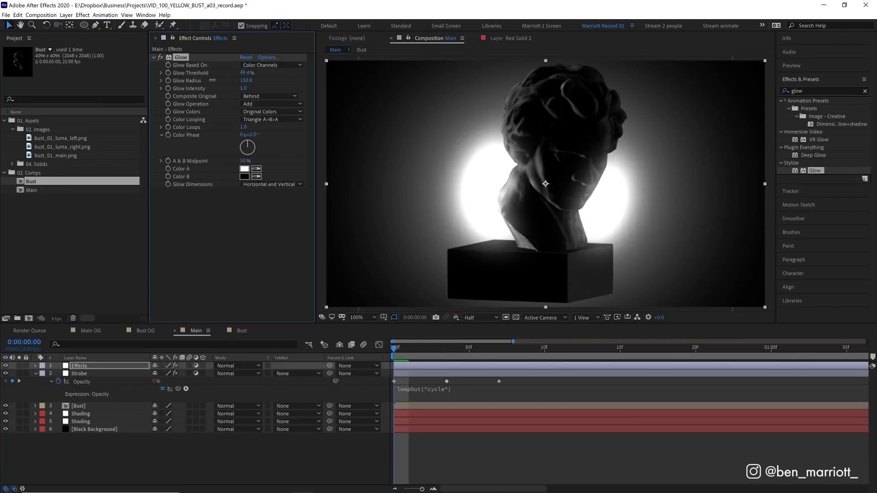
left_click_drag(233, 83, 269, 75)
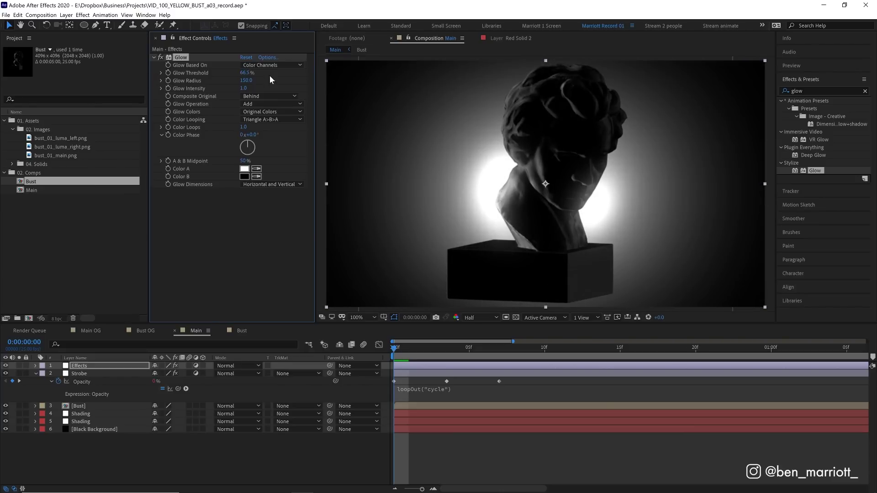
key("space")
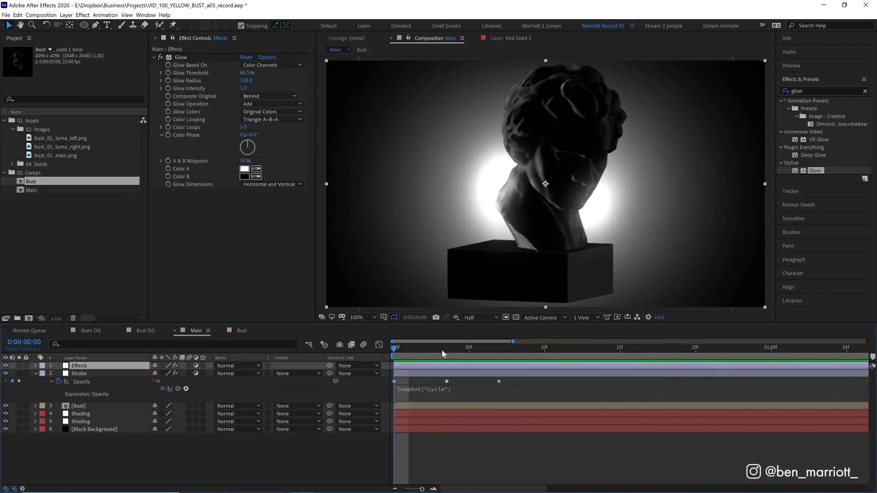
left_click_drag(246, 72, 253, 81)
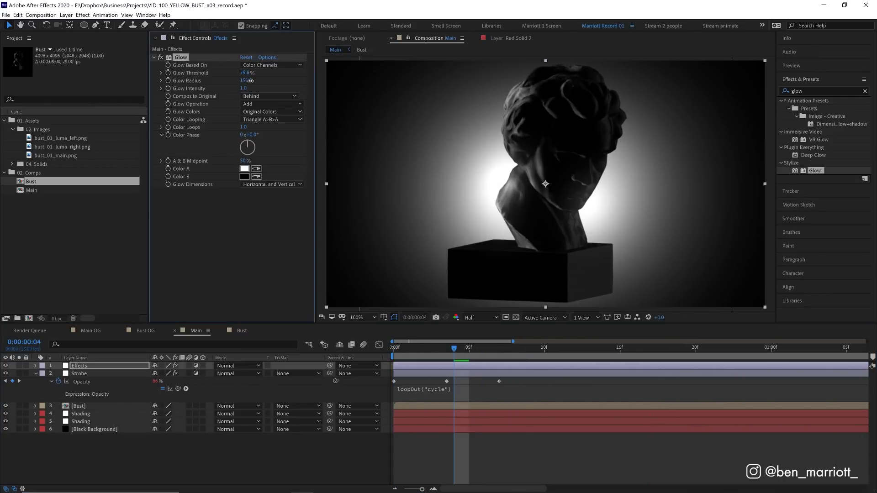
key("space")
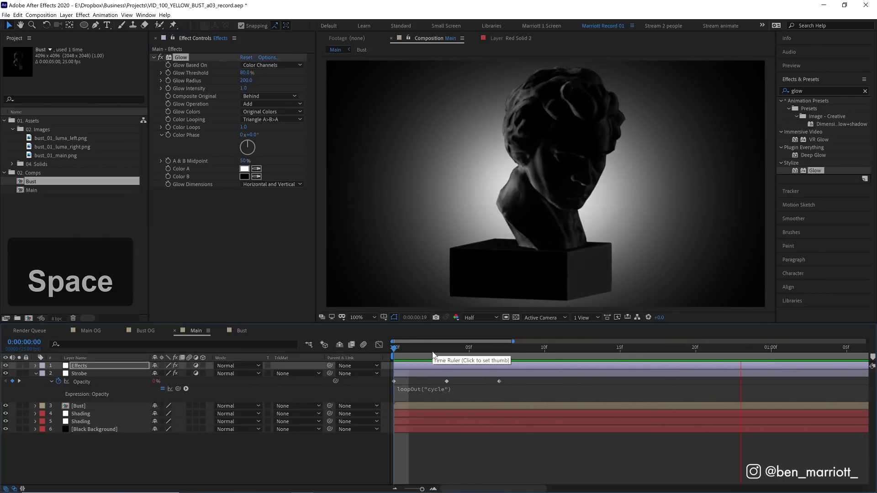
left_click(447, 348)
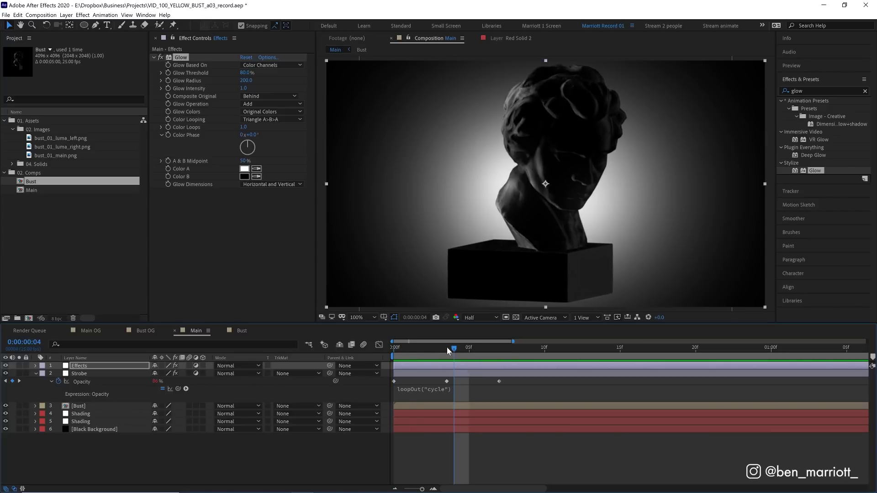
- Shift the later Strobe opacity keyframes later and apply Noise to the Effects layer
left_click_drag(447, 382, 453, 381)
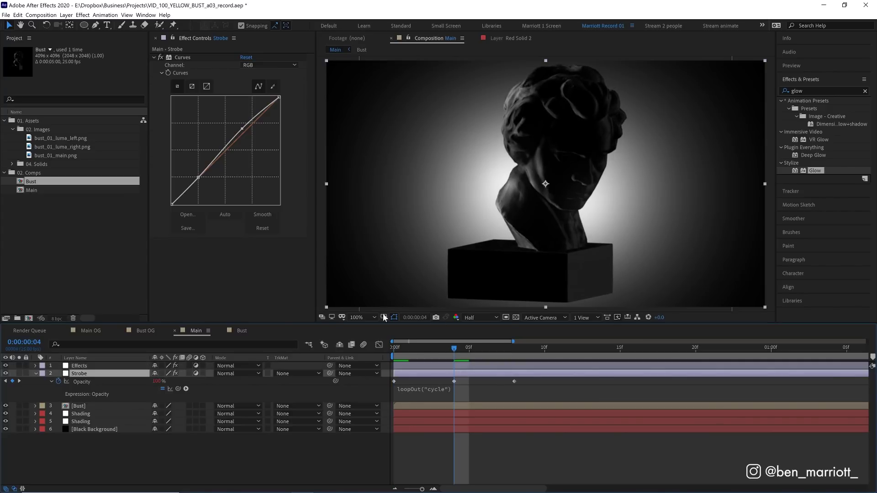
scroll(416, 193, "up", 4)
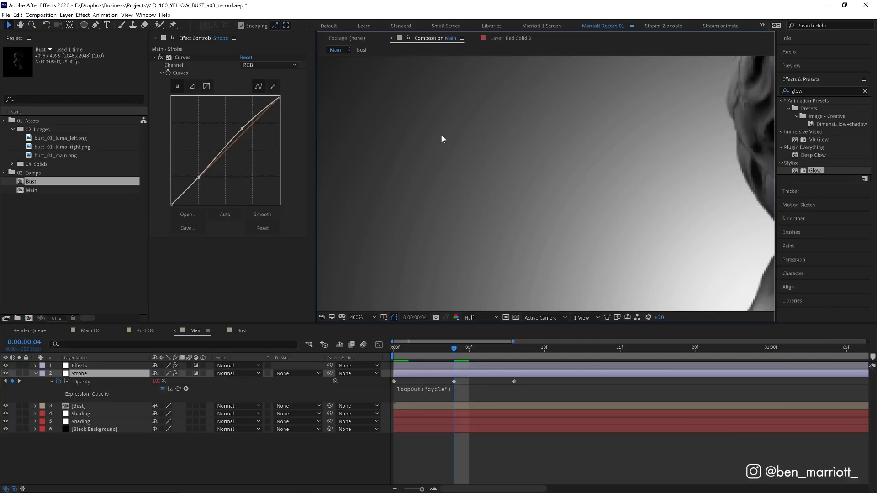
left_click(456, 366)
left_click(812, 90)
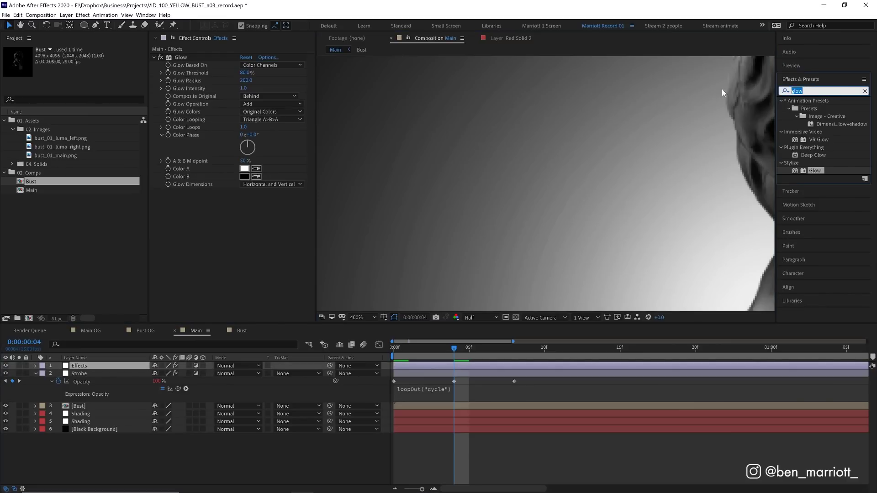
type("noise")
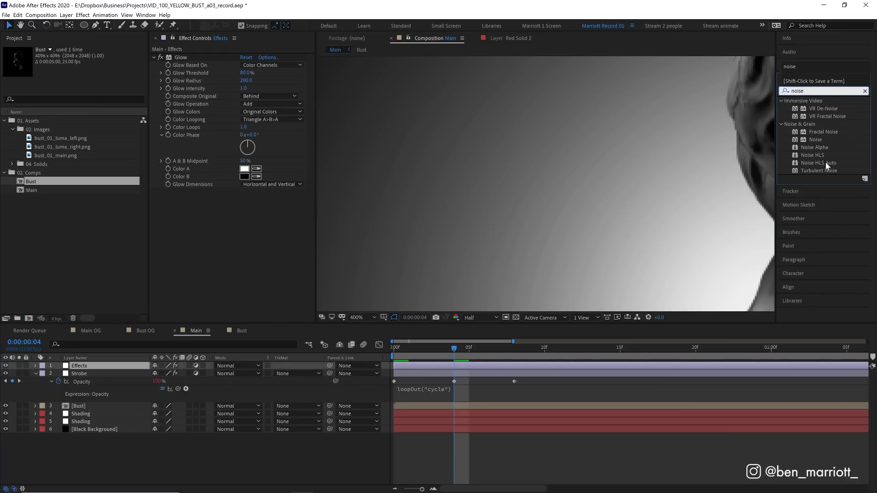
double_click(816, 140)
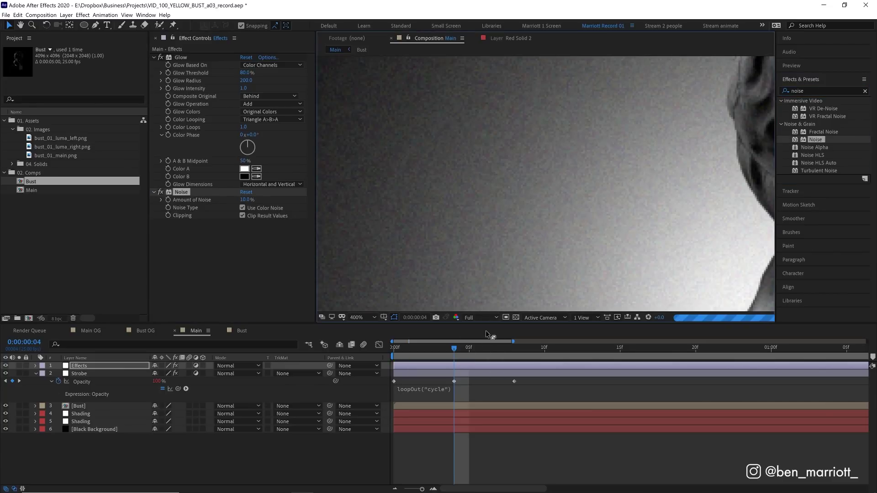
- Set Amount of Noise to 10% and inspect the grain on the bust's face
left_click_drag(245, 200, 219, 200)
left_click(245, 201)
type("10")
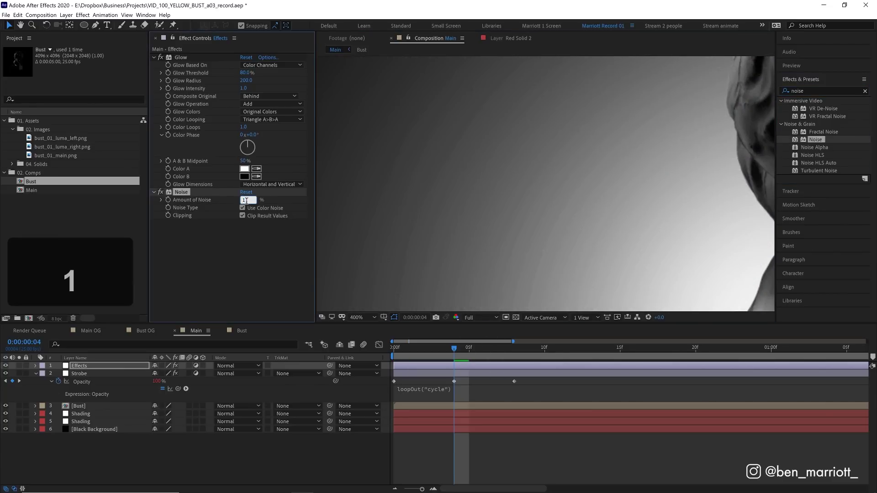
key("Return")
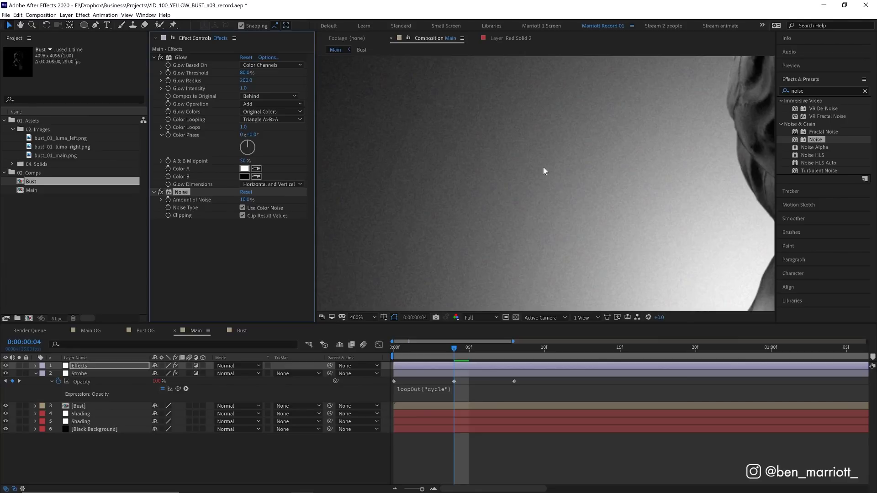
scroll(513, 171, "down", 2)
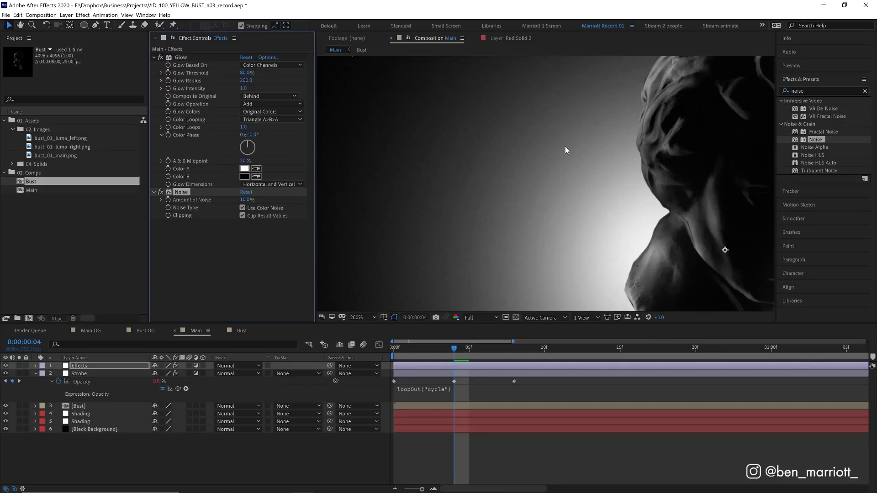
scroll(518, 179, "down", 1)
scroll(533, 190, "up", 1)
left_click_drag(549, 195, 314, 135)
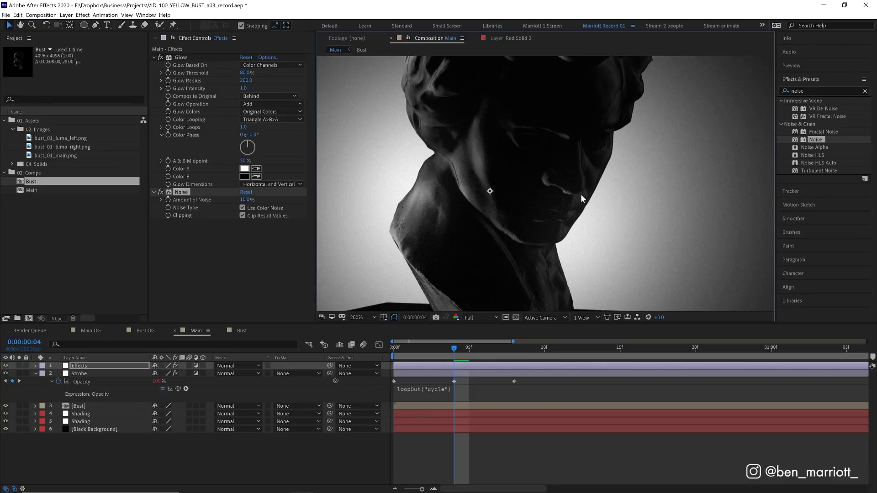
- Apply Tint to the Effects layer and map white to red
left_click(813, 90)
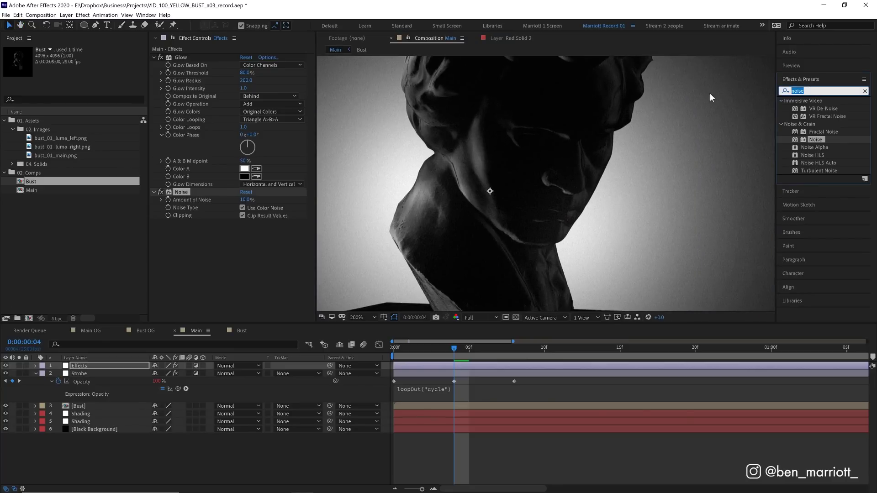
type("tint")
left_click_drag(814, 140, 478, 246)
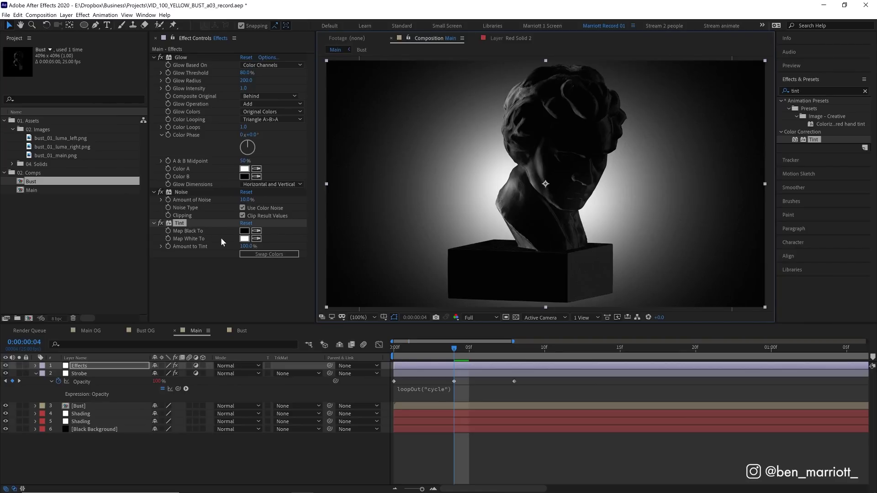
left_click(245, 239)
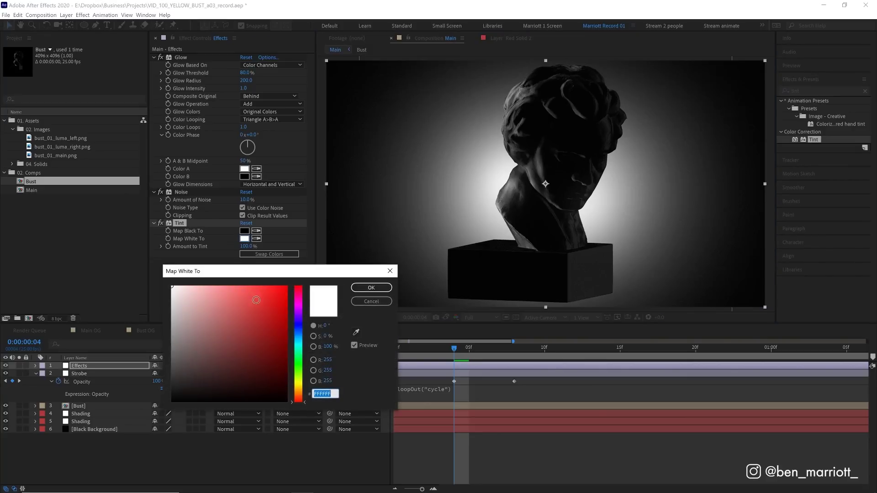
left_click(256, 300)
key("Return")
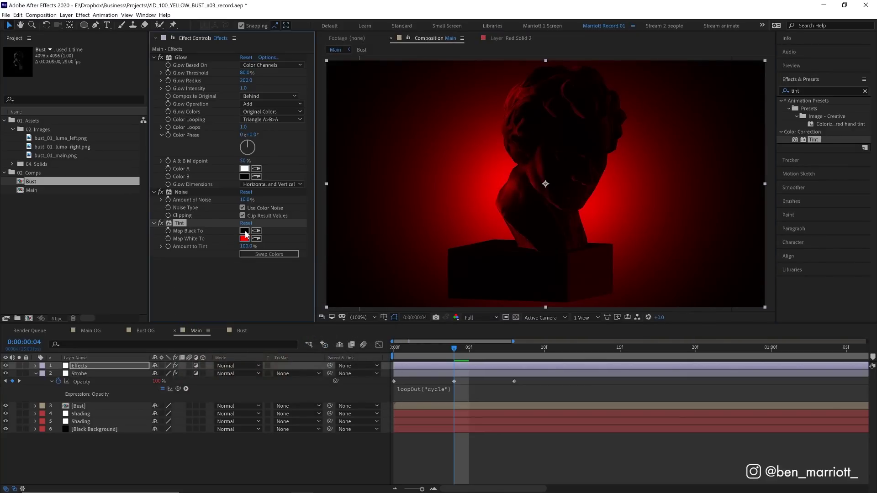
- Keep Map Black To near-black after trying a blue hue
left_click(245, 232)
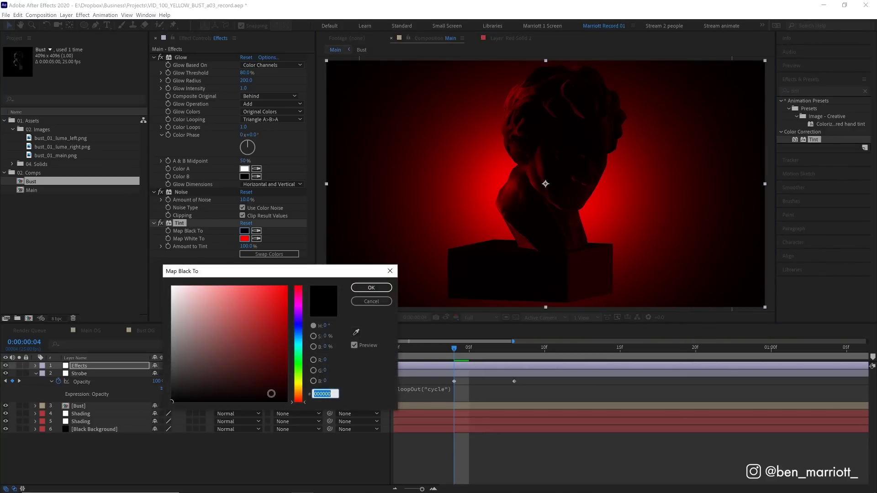
left_click(297, 326)
left_click(286, 397)
key("Return")
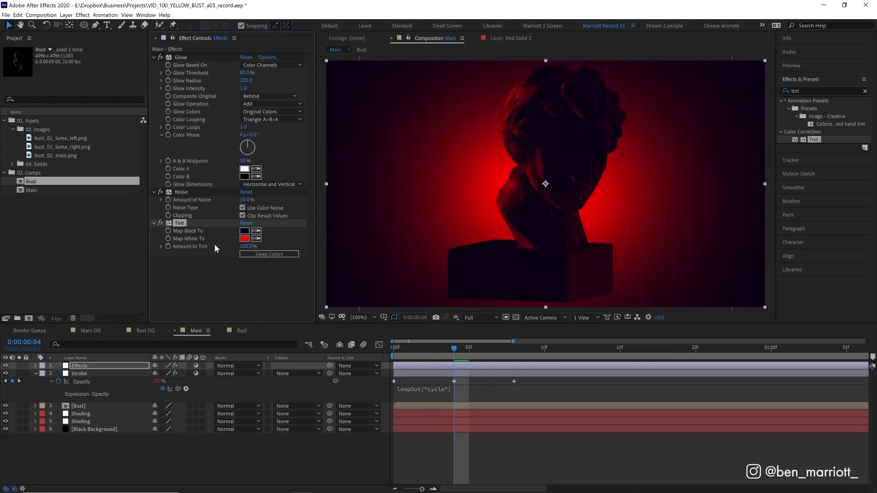
- Try a cyan 00FFE7 highlight and swapped colours, then return Map White To red
left_click(245, 238)
type("00FFE7")
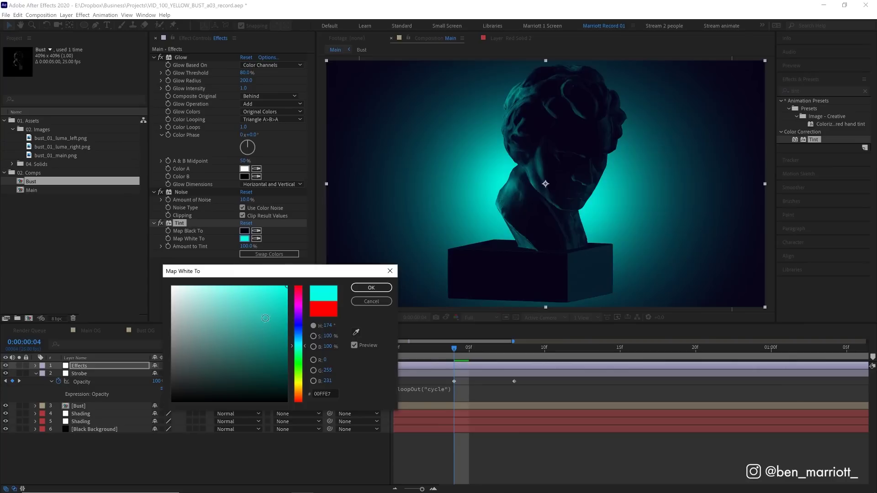
left_click(371, 287)
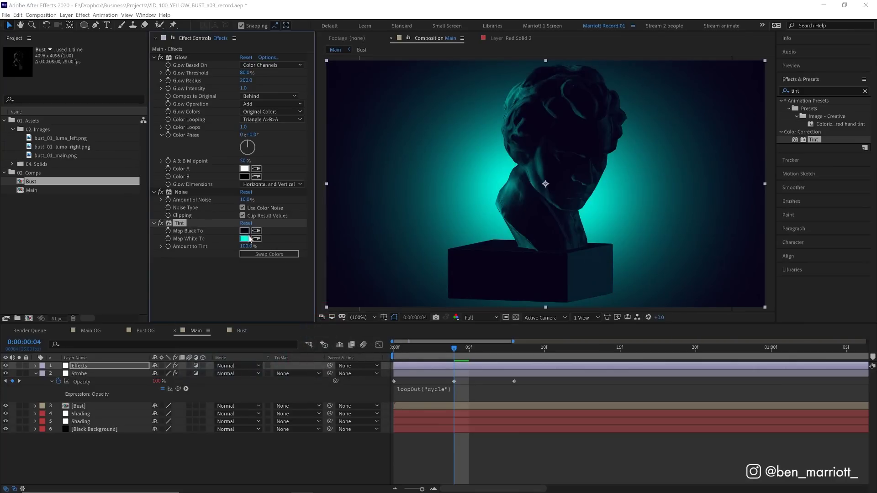
left_click(263, 254)
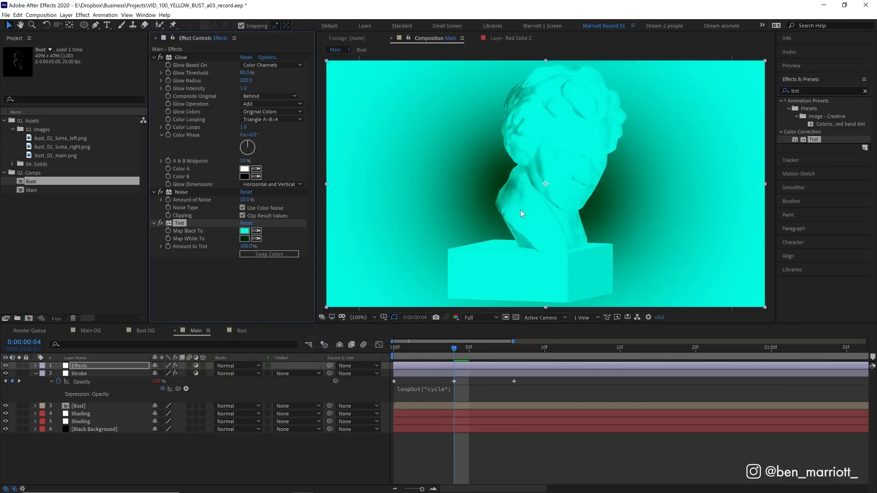
key("ctrl+z")
left_click(244, 238)
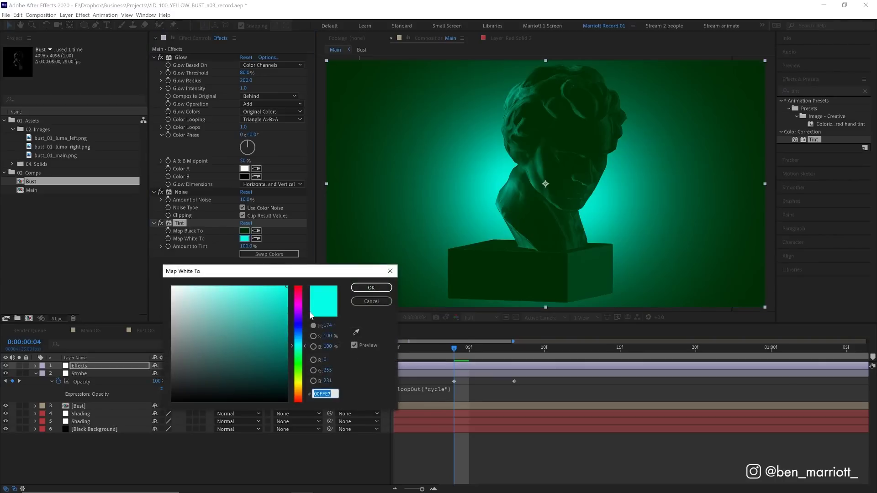
left_click(302, 287)
left_click(301, 287)
left_click(371, 287)
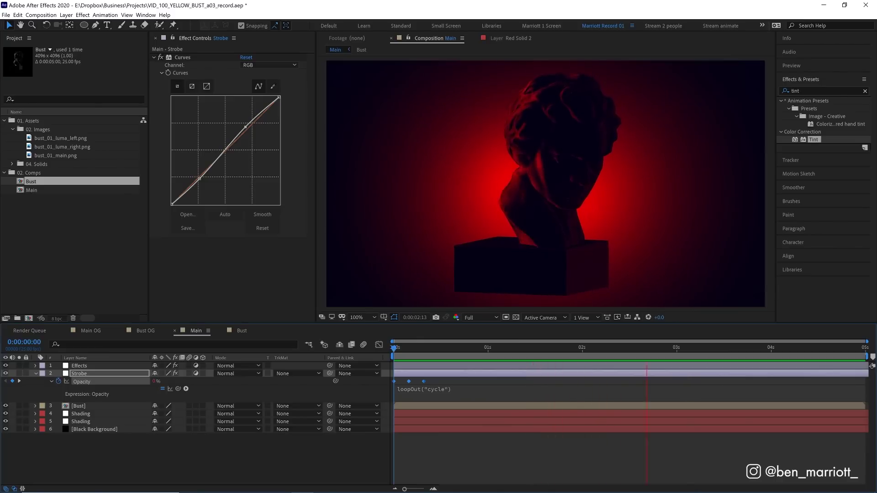